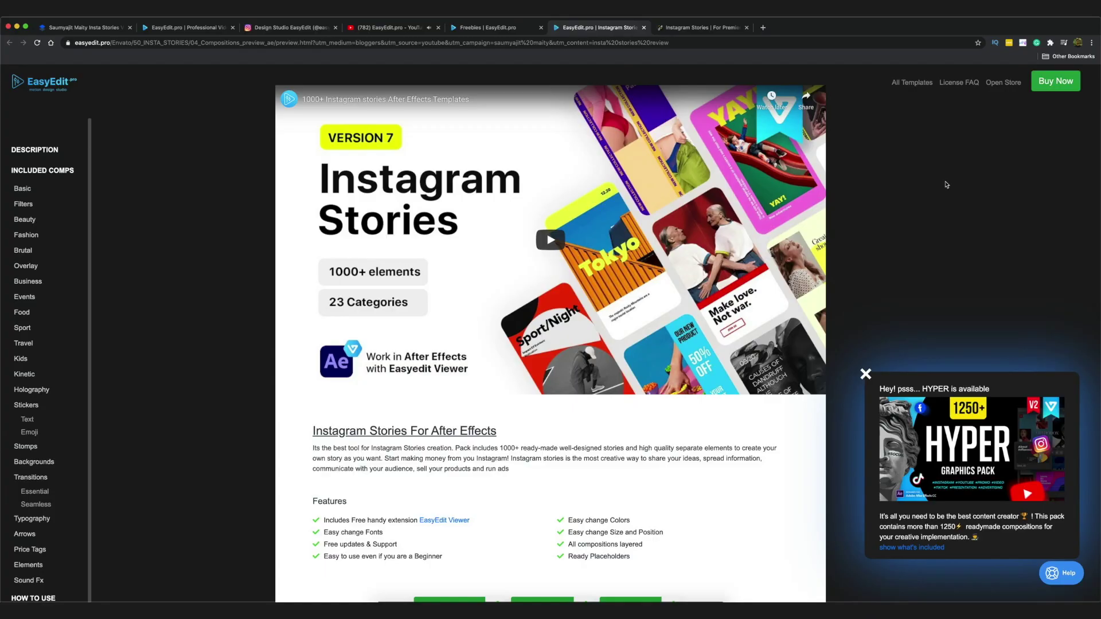
Scroll down the EasyEdit pages to reach the grid of template cards and guides.
scroll(946, 185, "down", 6)
scroll(946, 185, "down", 6)
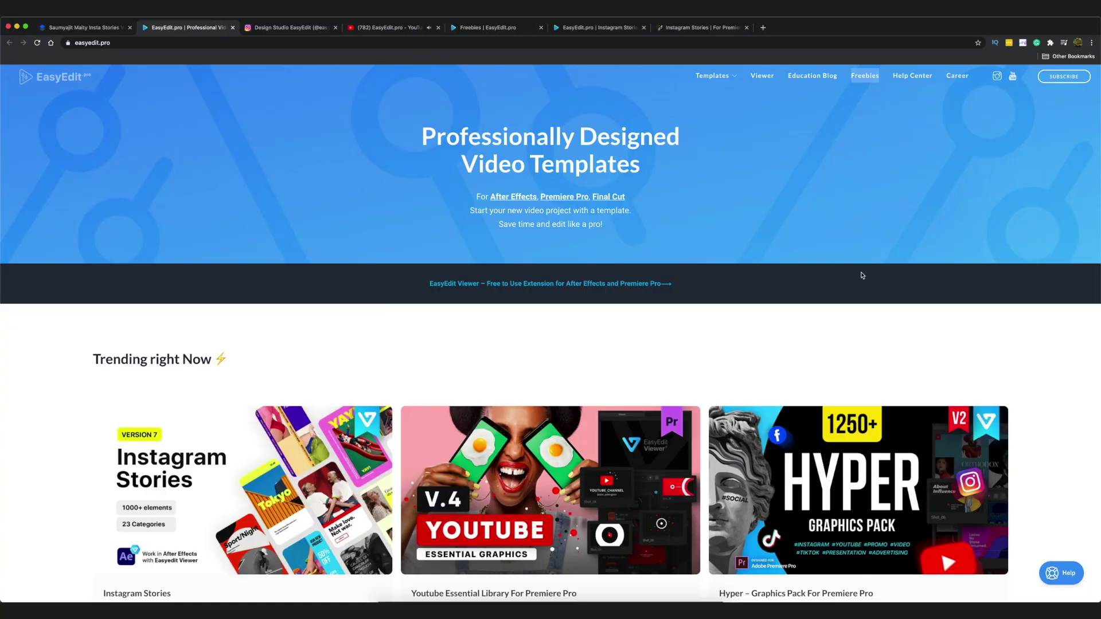
scroll(862, 276, "down", 9)
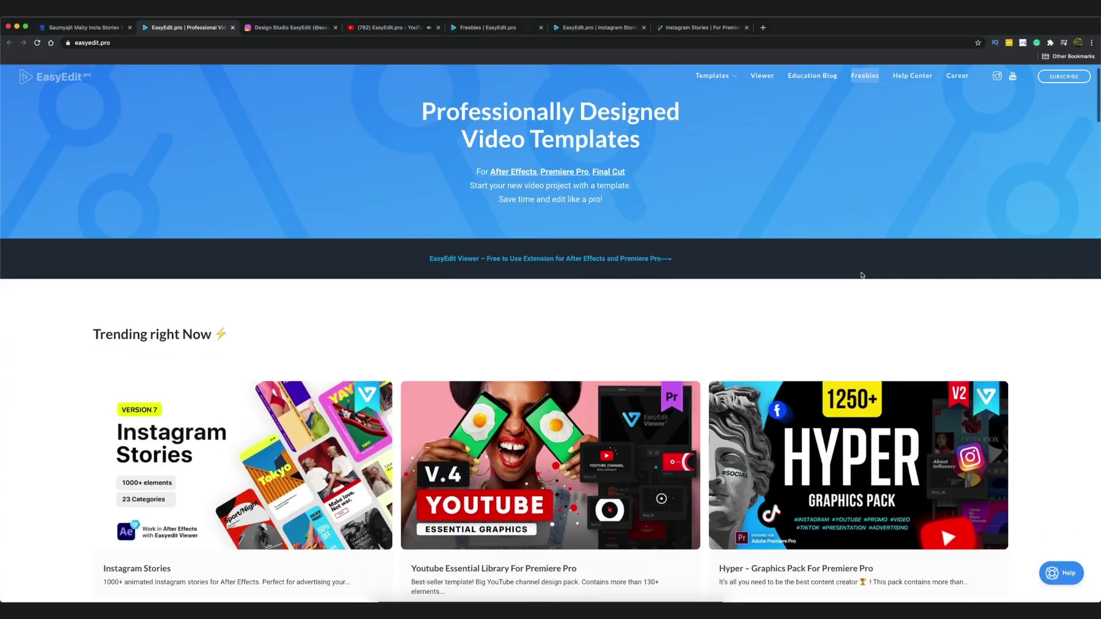
scroll(861, 276, "down", 6)
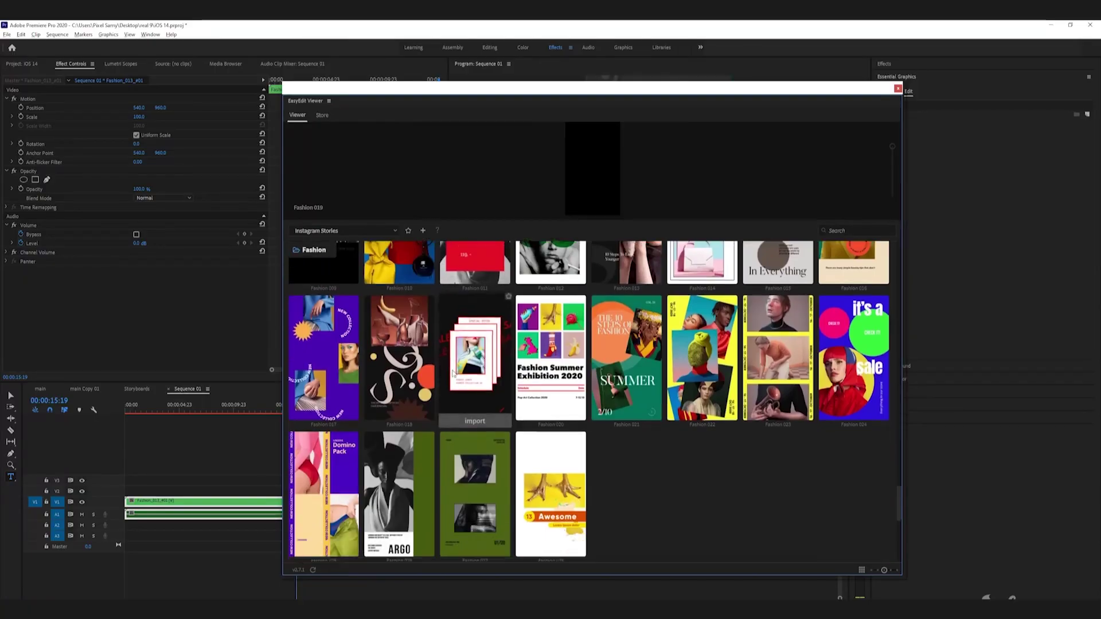
scroll(453, 373, "down", 3)
Browse the Brutal, Overlay, Business, Food and Holography template categories in EasyEdit Viewer.
left_click(306, 401)
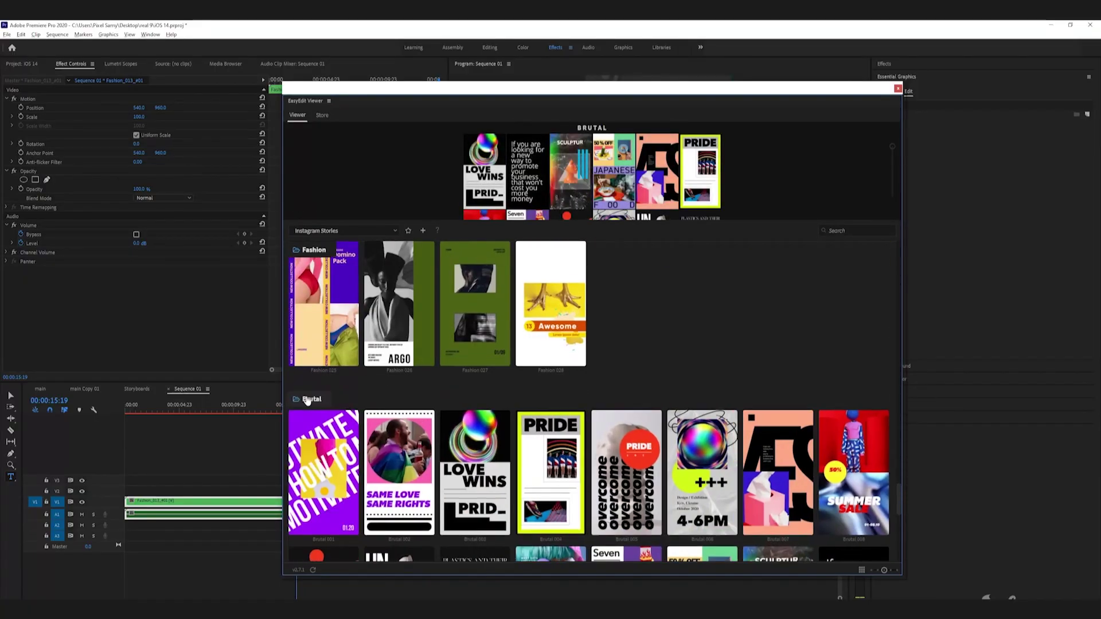
scroll(531, 360, "down", 2)
left_click(313, 491)
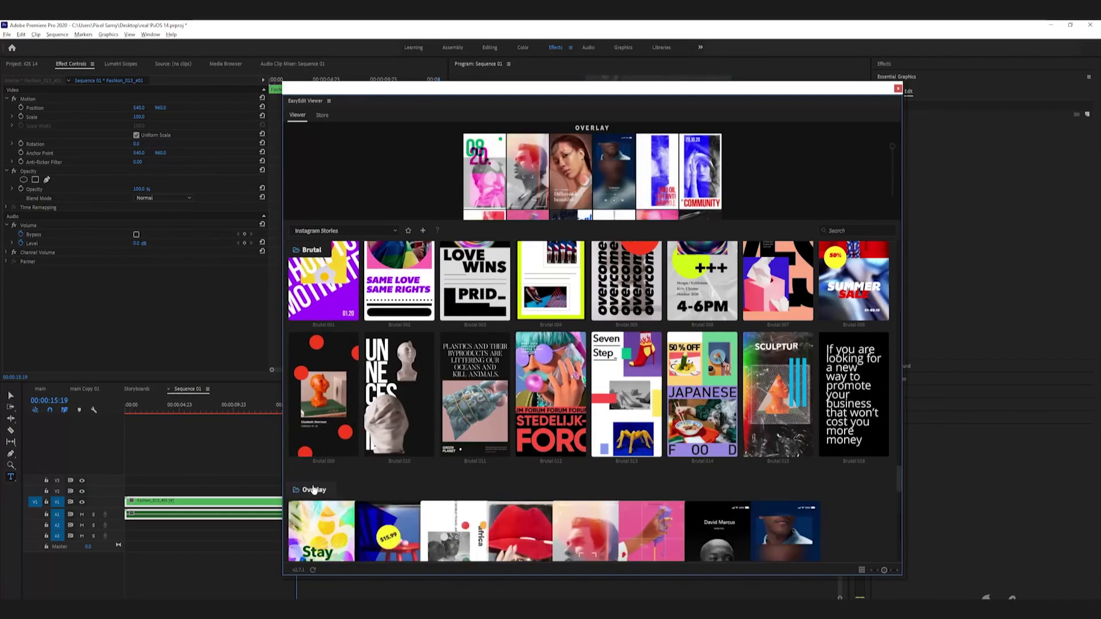
scroll(352, 487, "down", 3)
scroll(647, 377, "down", 8)
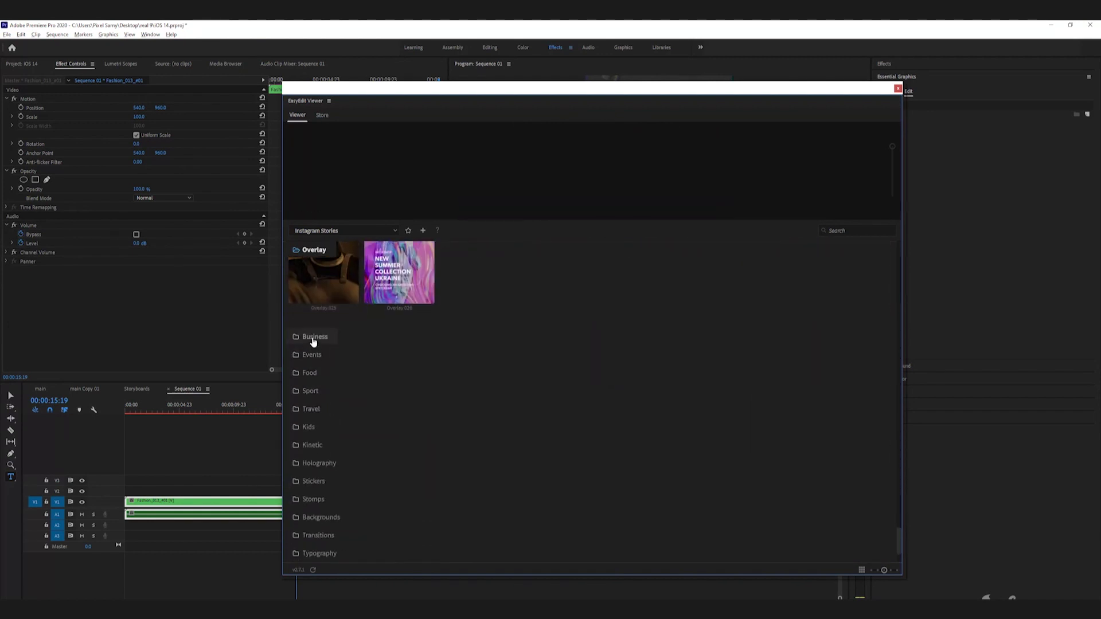
left_click(313, 338)
scroll(313, 372, "down", 5)
left_click(313, 330)
scroll(415, 410, "down", 6)
left_click(312, 389)
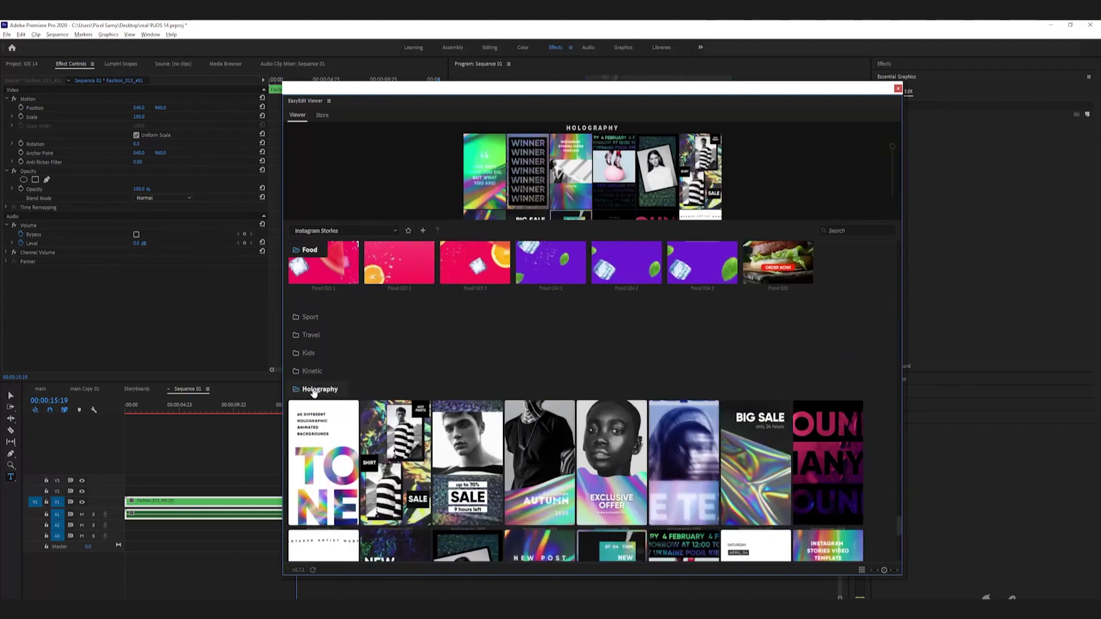
scroll(314, 392, "down", 5)
scroll(314, 413, "down", 2)
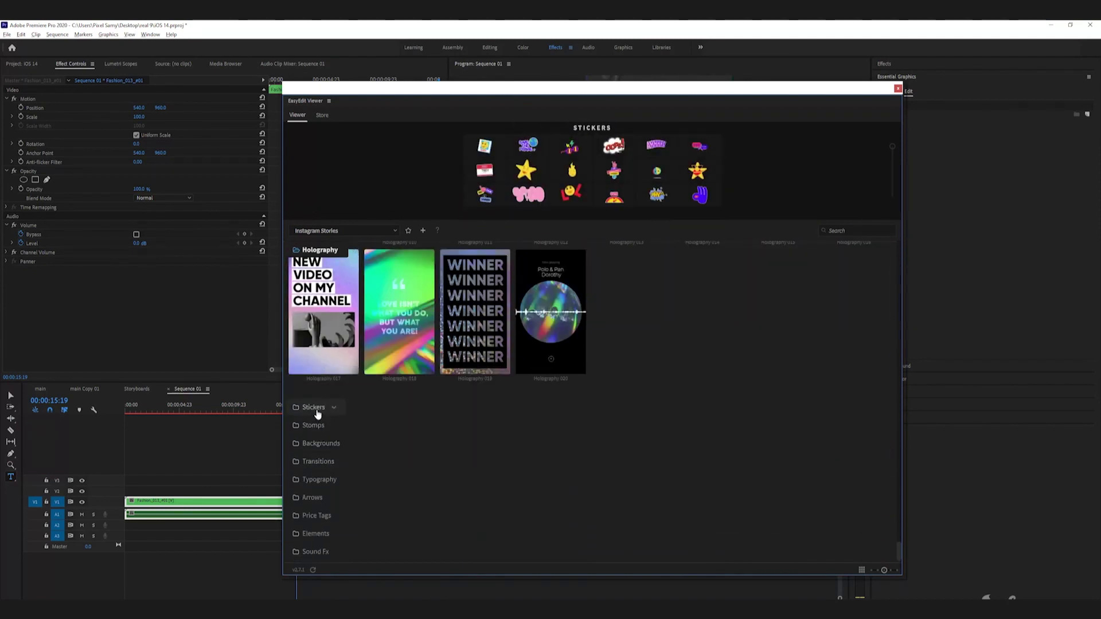
Expand the Stickers > Text category and import the HOT text sticker (Text 001).
left_click(315, 425)
scroll(476, 367, "down", 3)
mouse_move(476, 367)
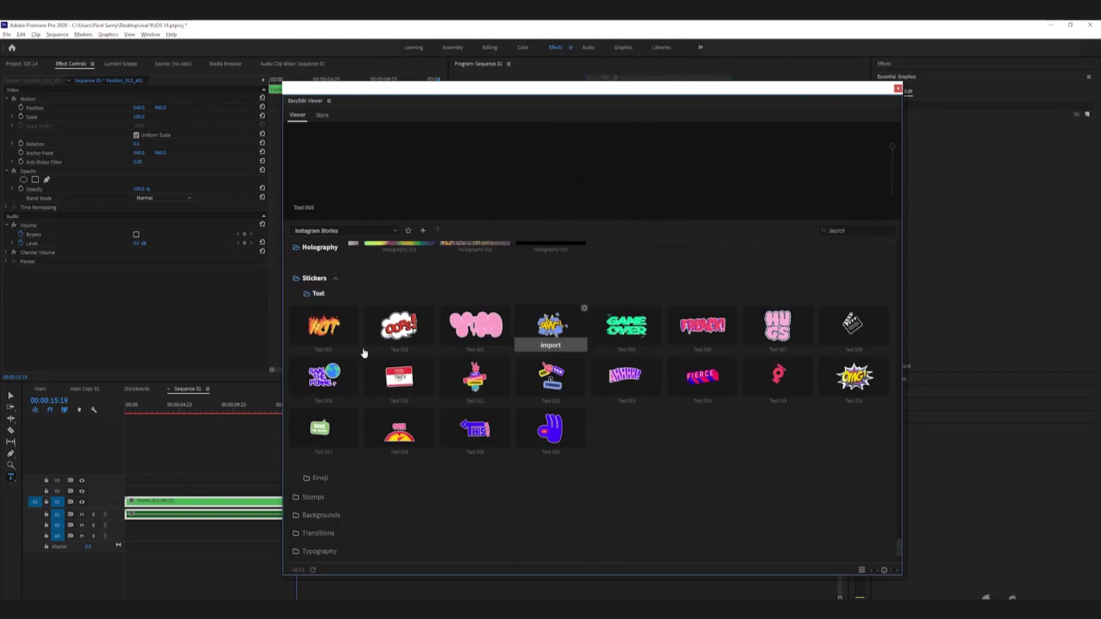
left_click(322, 342)
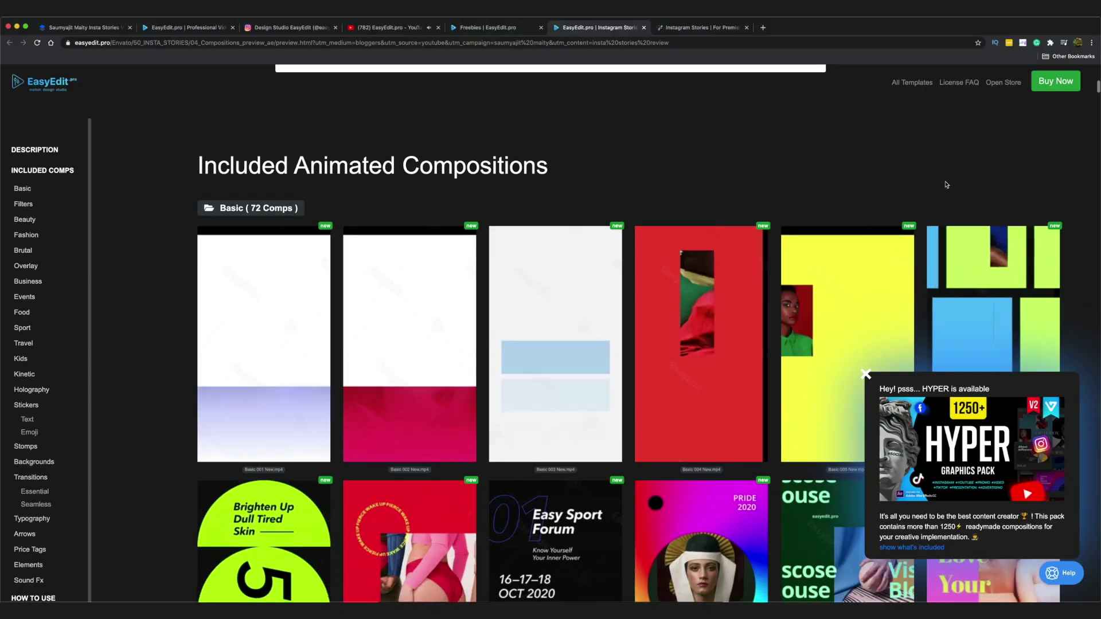
scroll(946, 184, "down", 3)
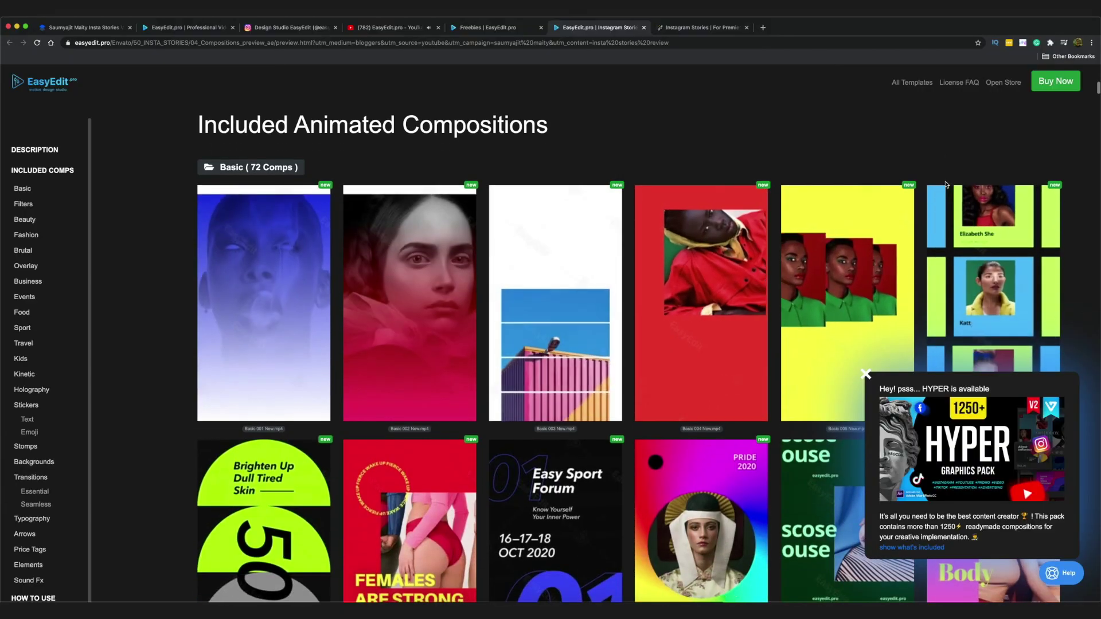
Scroll down the Included Animated Compositions grid to see more Basic compositions.
scroll(946, 184, "down", 5)
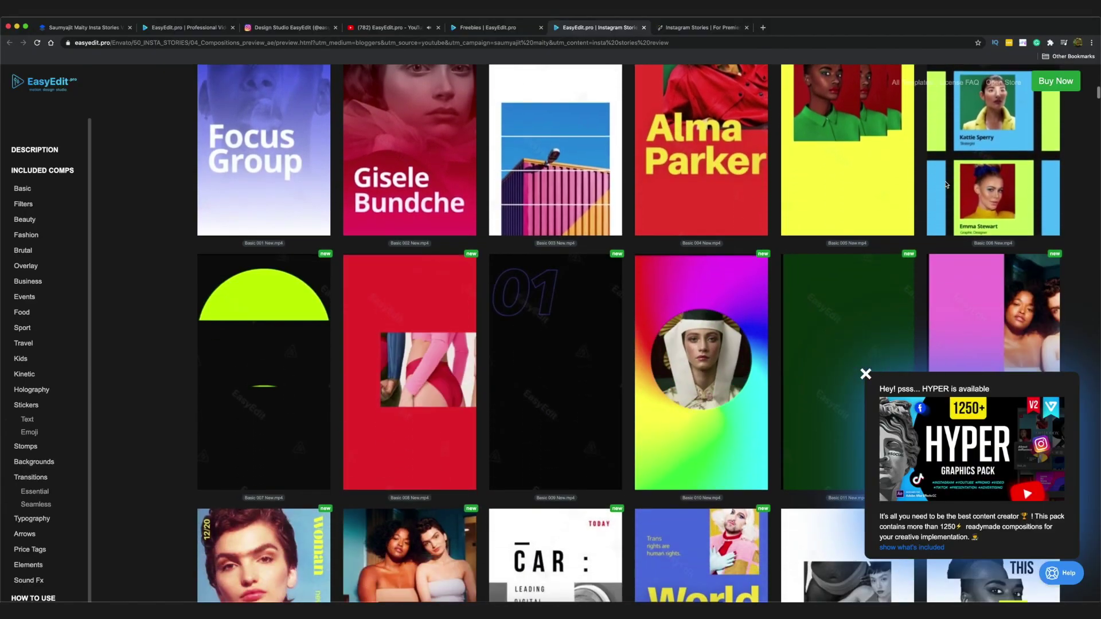
scroll(946, 185, "down", 5)
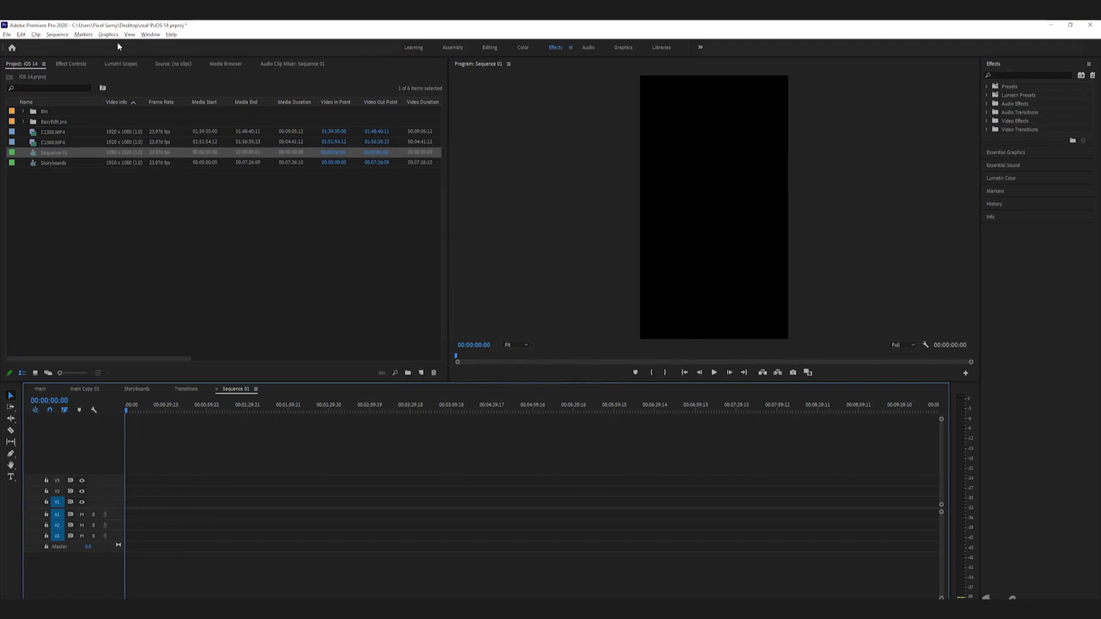
Open Window > Extensions > EasyEdit Viewer and move its floating panel lower down.
left_click(150, 35)
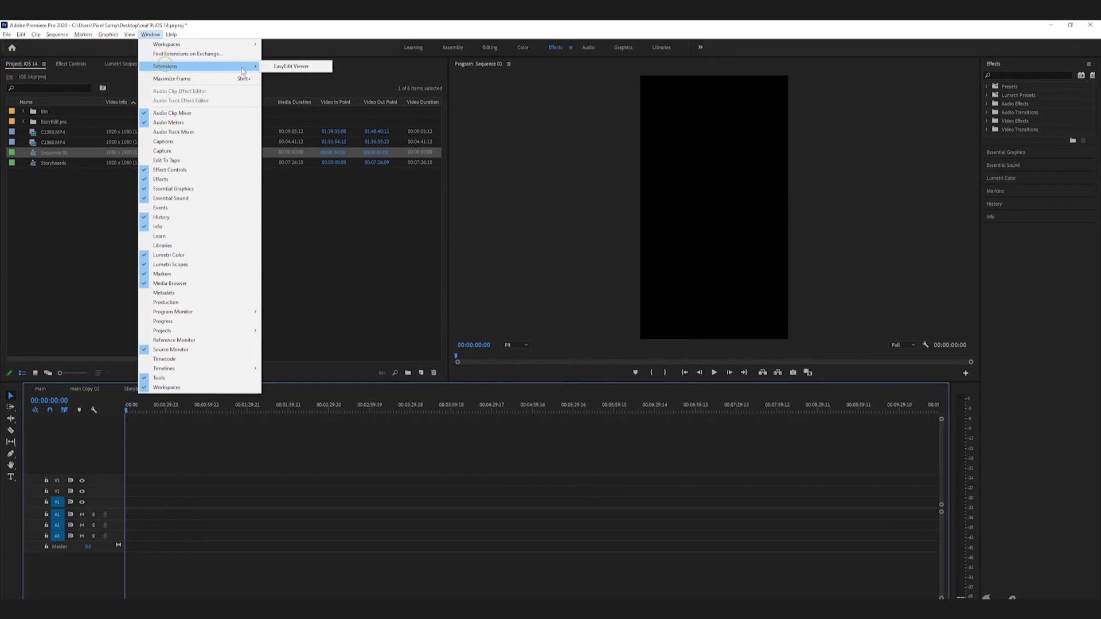
left_click(268, 68)
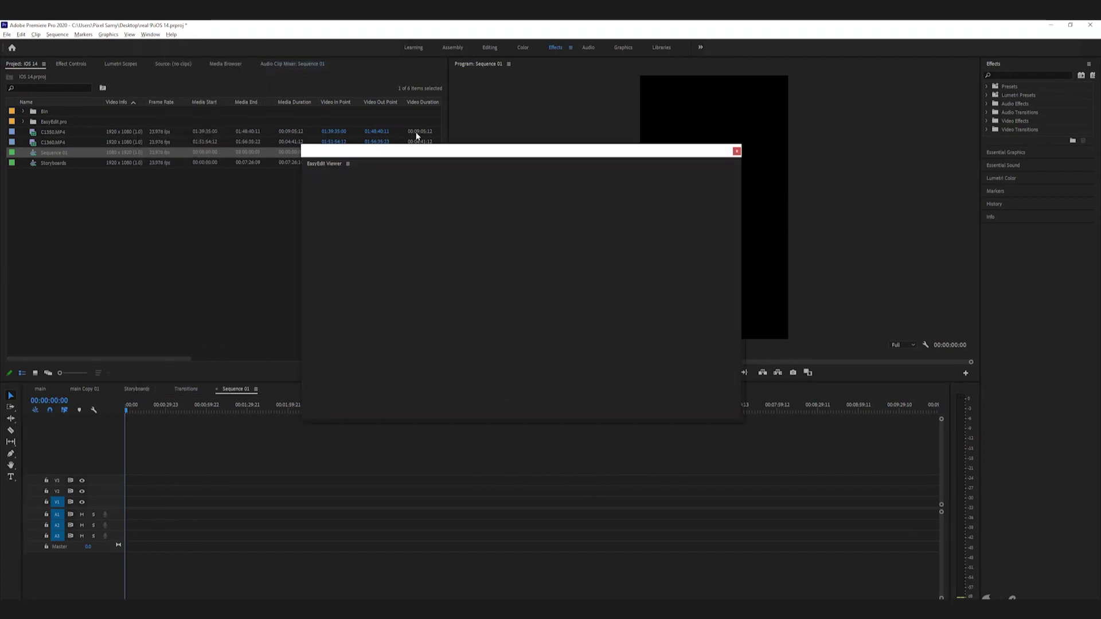
left_click_drag(410, 149, 443, 221)
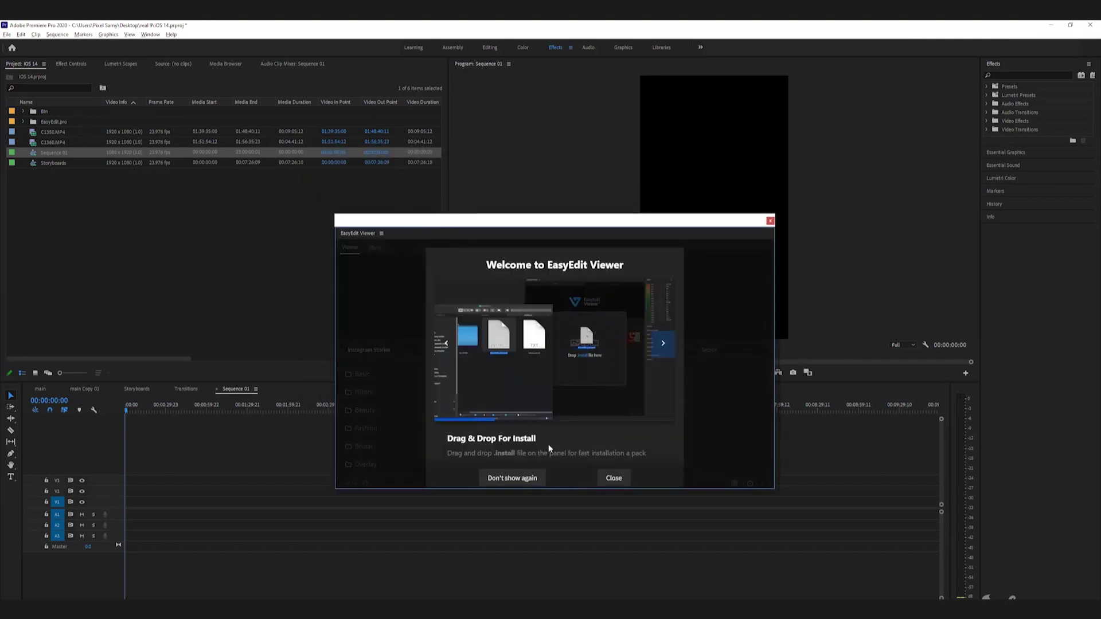
Close the welcome screen and browse the pack installer to D:\INSTA STORIES_PR_v7\03 For Premiere Pro.
left_click(611, 478)
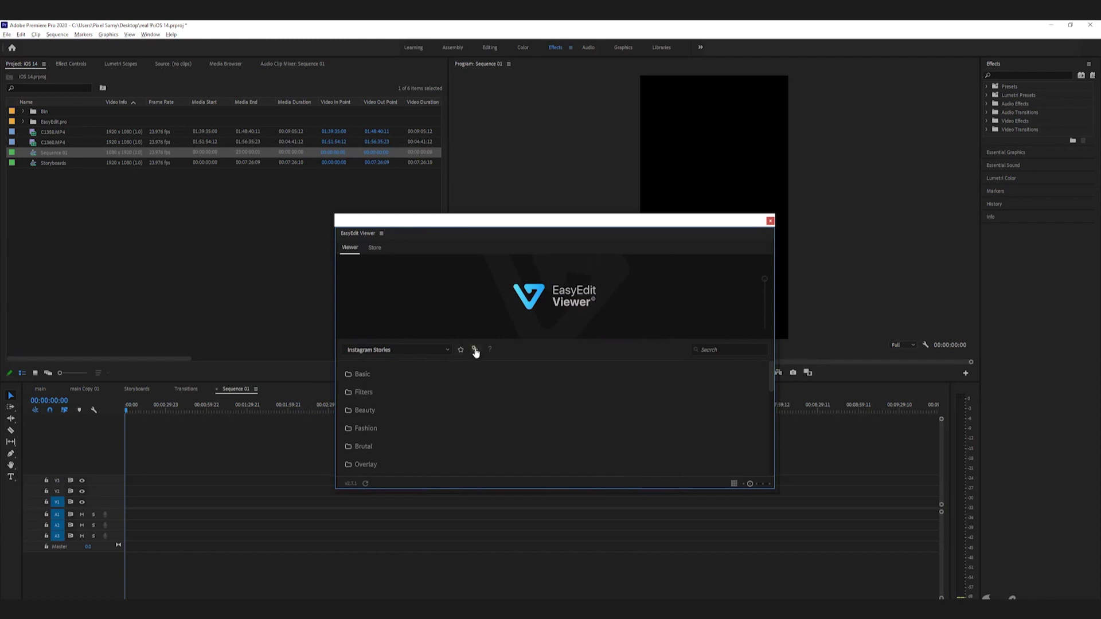
left_click(476, 350)
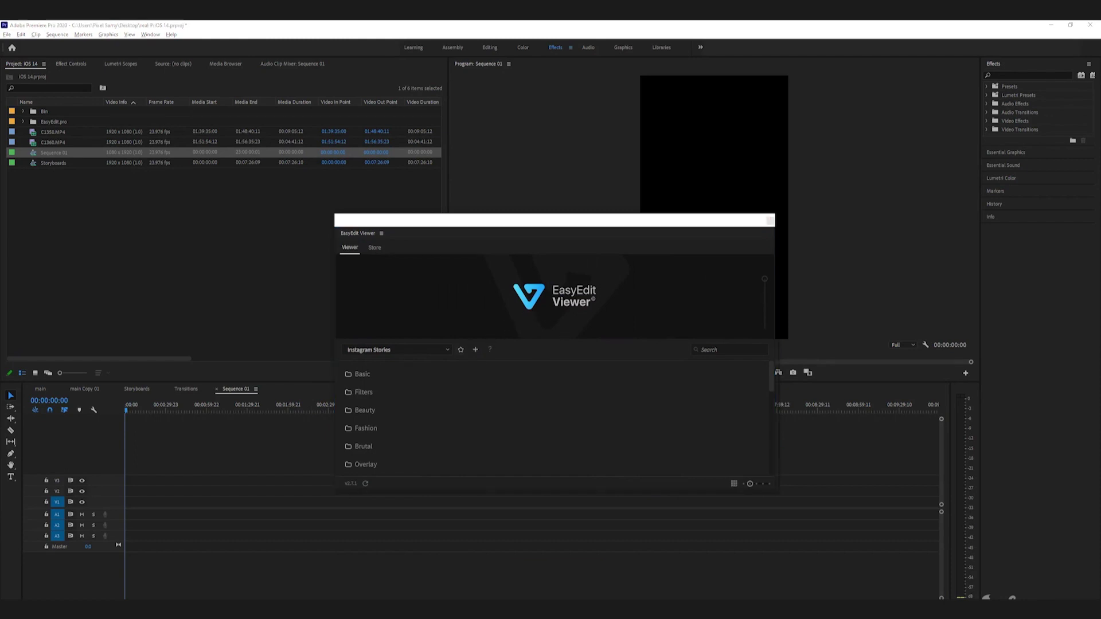
left_click(360, 352)
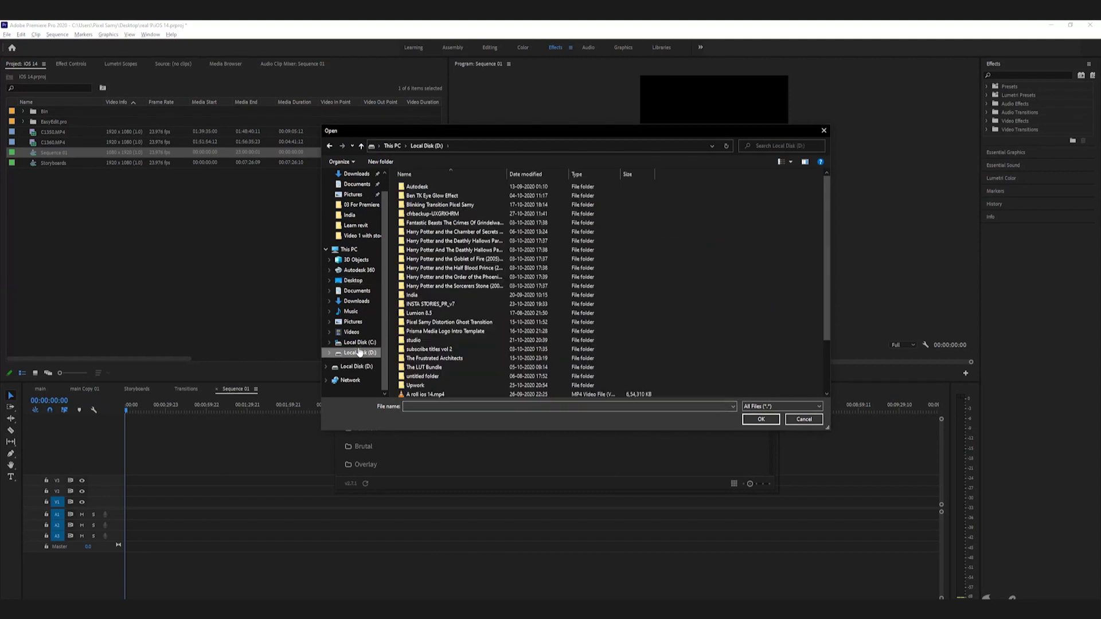
double_click(458, 306)
double_click(426, 205)
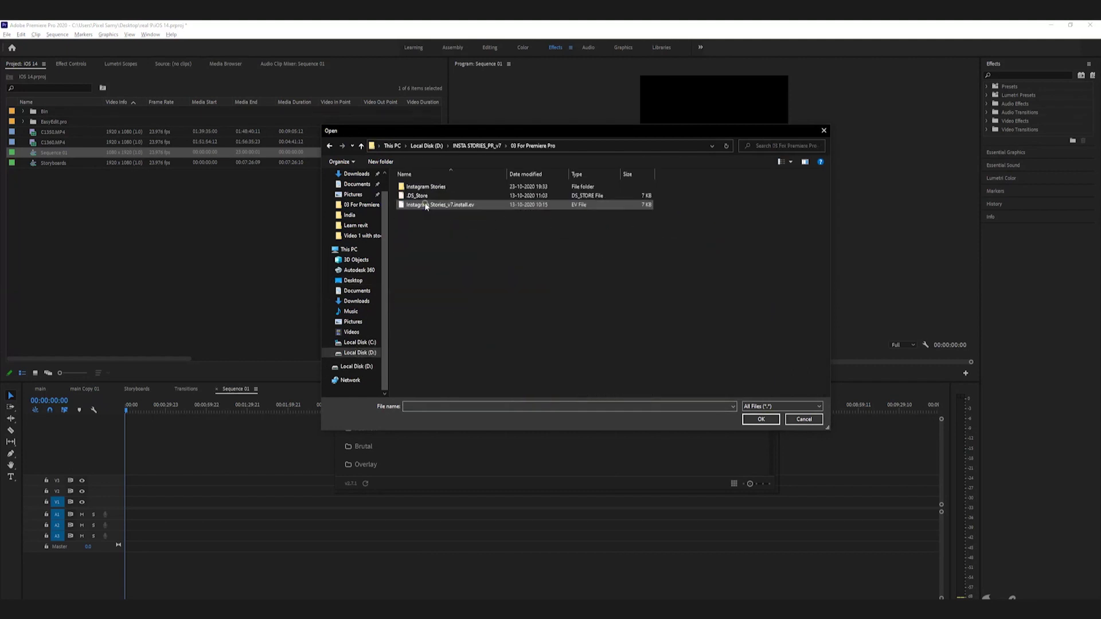
Cancel the install, dismiss the error, and move the EasyEdit Viewer up and left.
left_click(805, 420)
left_click(751, 465)
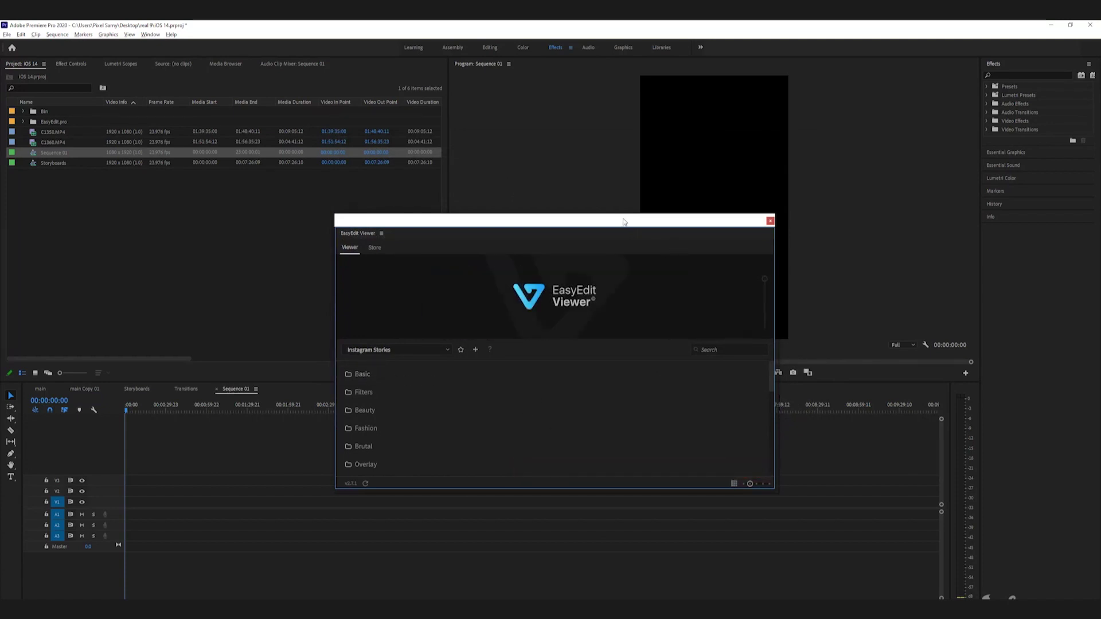
left_click_drag(624, 222, 571, 89)
Enlarge the EasyEdit Viewer panel and expand the Fashion template category.
left_click_drag(722, 356, 868, 540)
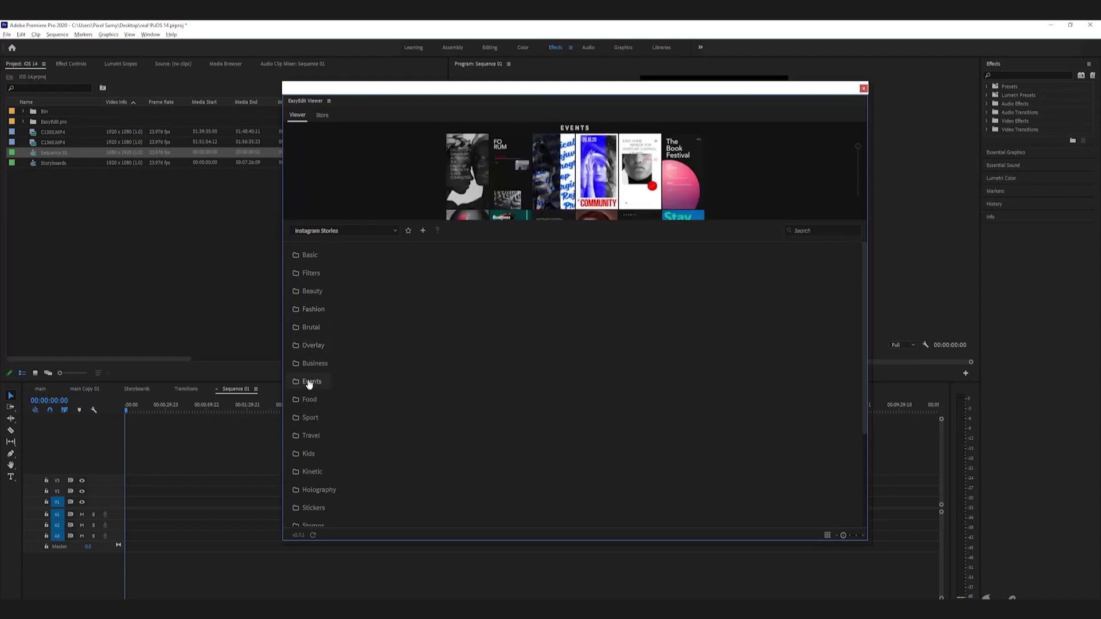
scroll(310, 382, "down", 3)
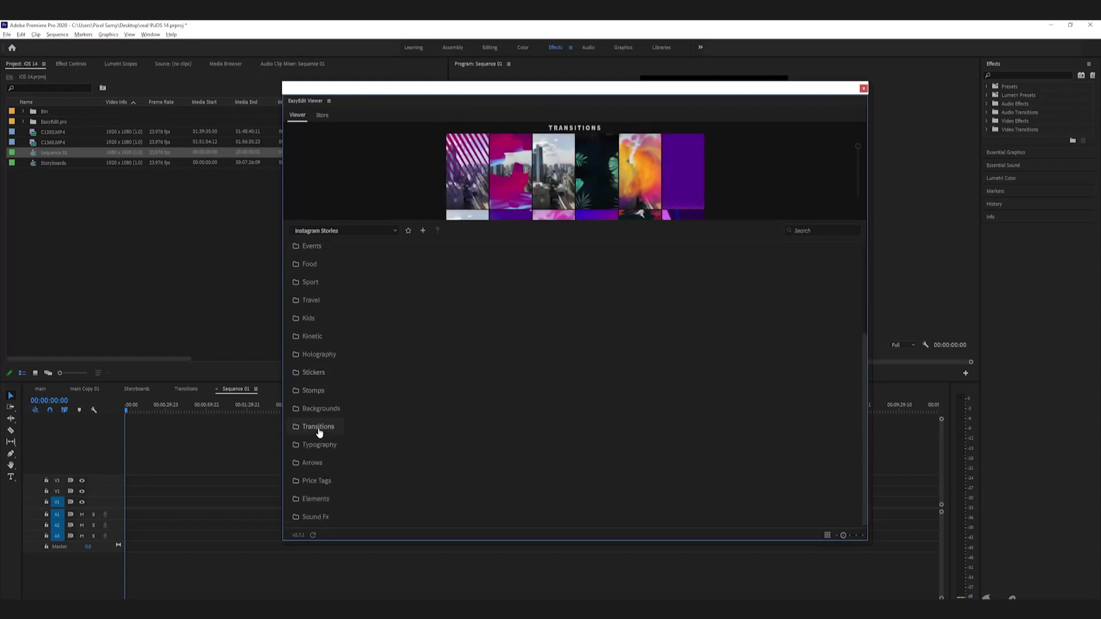
scroll(319, 445, "up", 3)
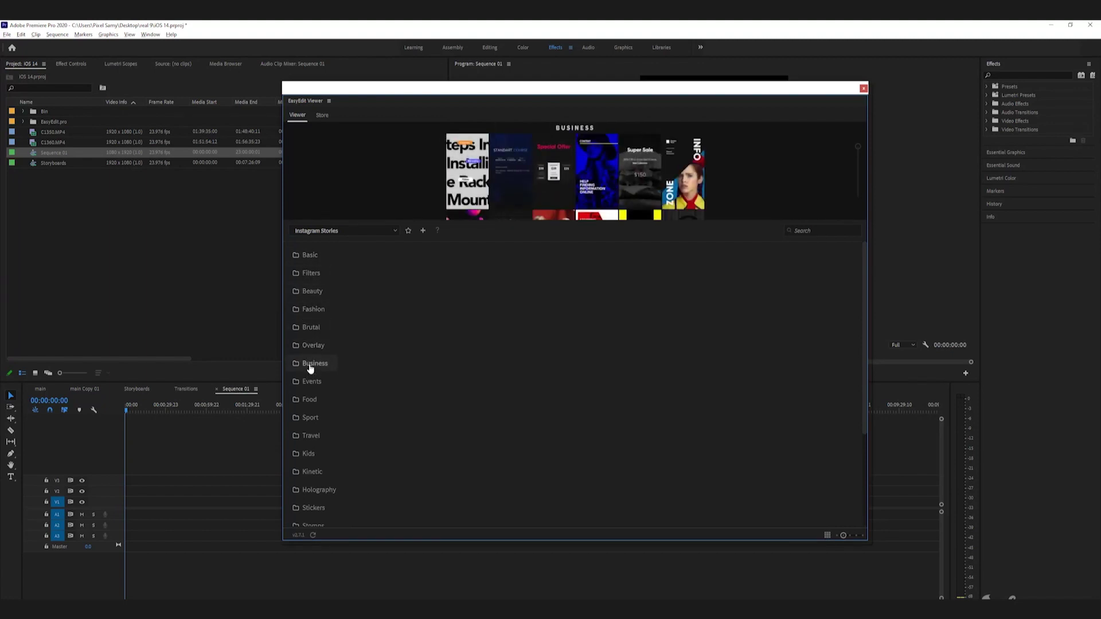
left_click(313, 309)
mouse_move(340, 397)
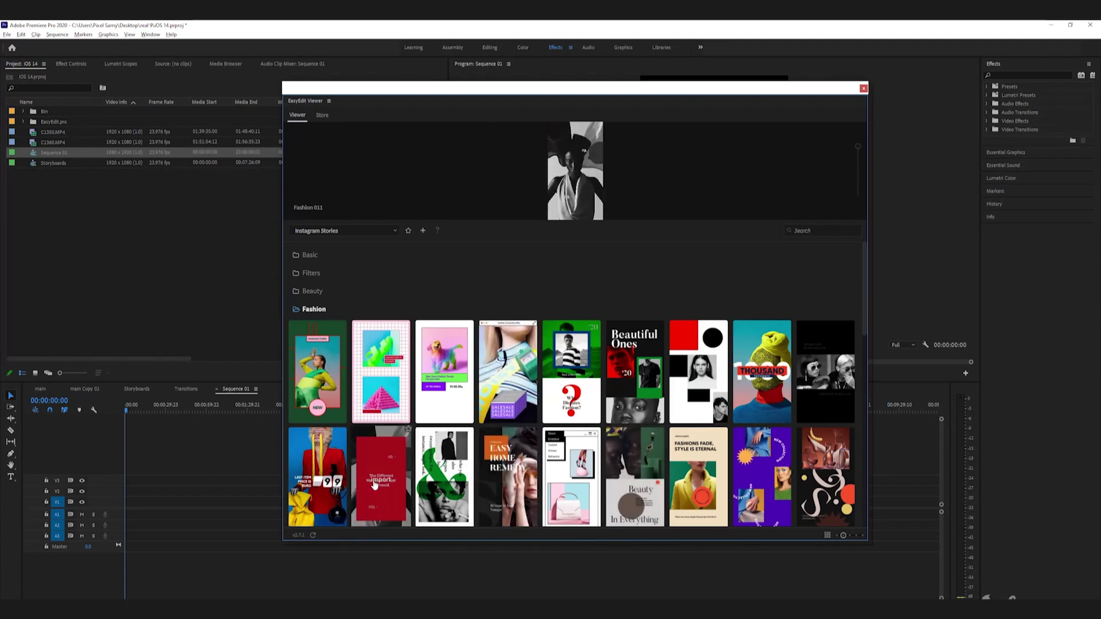
Import the Fashion 013 template, accept both font warnings, and close EasyEdit Viewer.
scroll(490, 486, "down", 3)
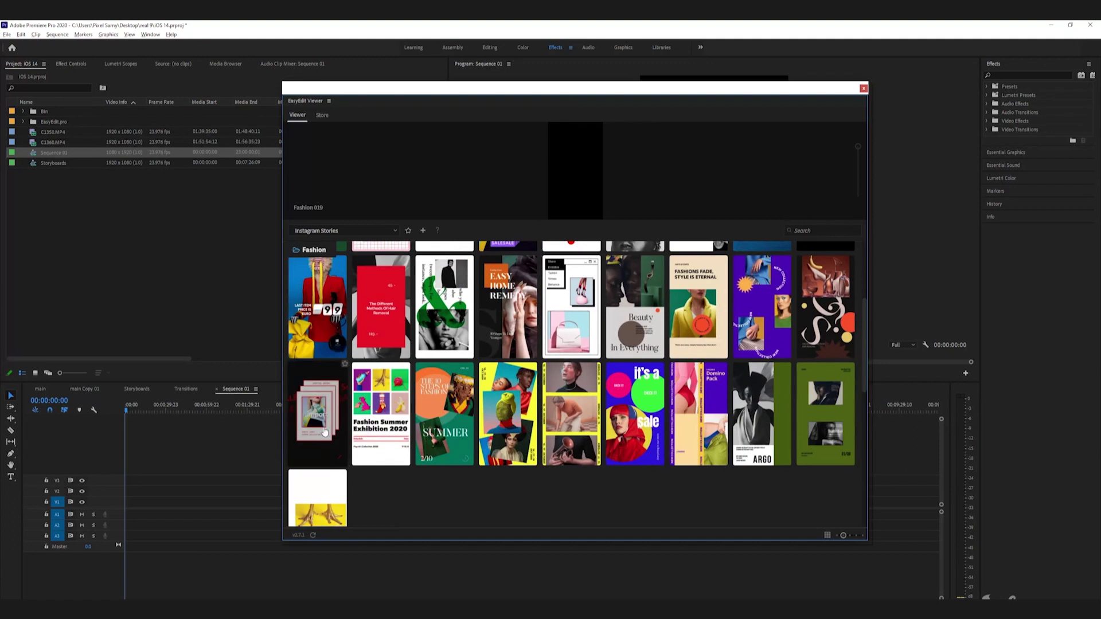
left_click(514, 285)
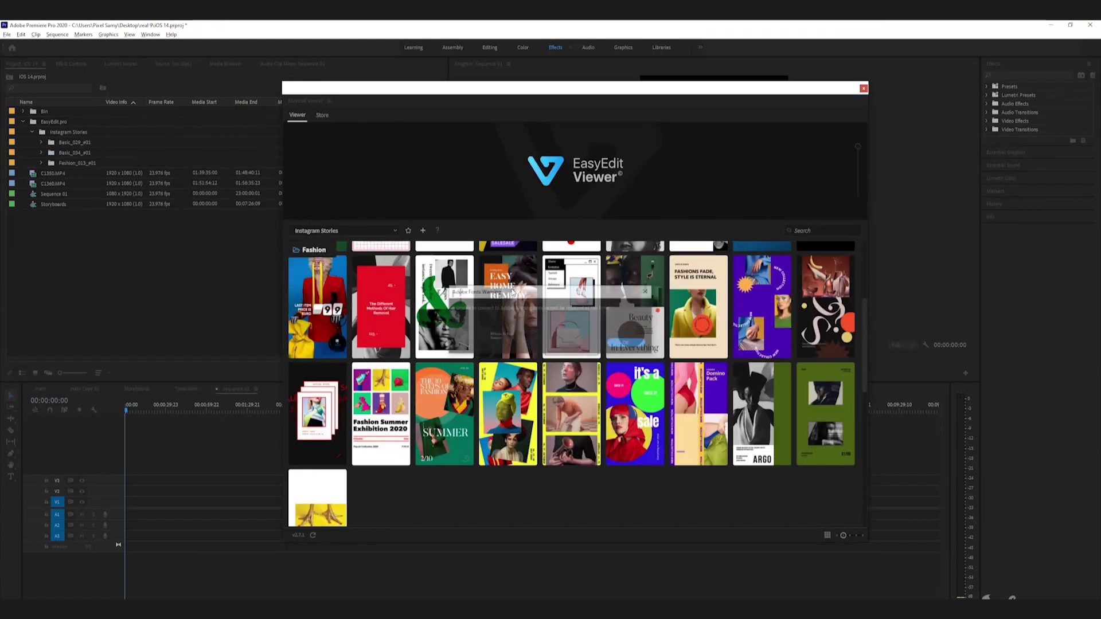
left_click(630, 344)
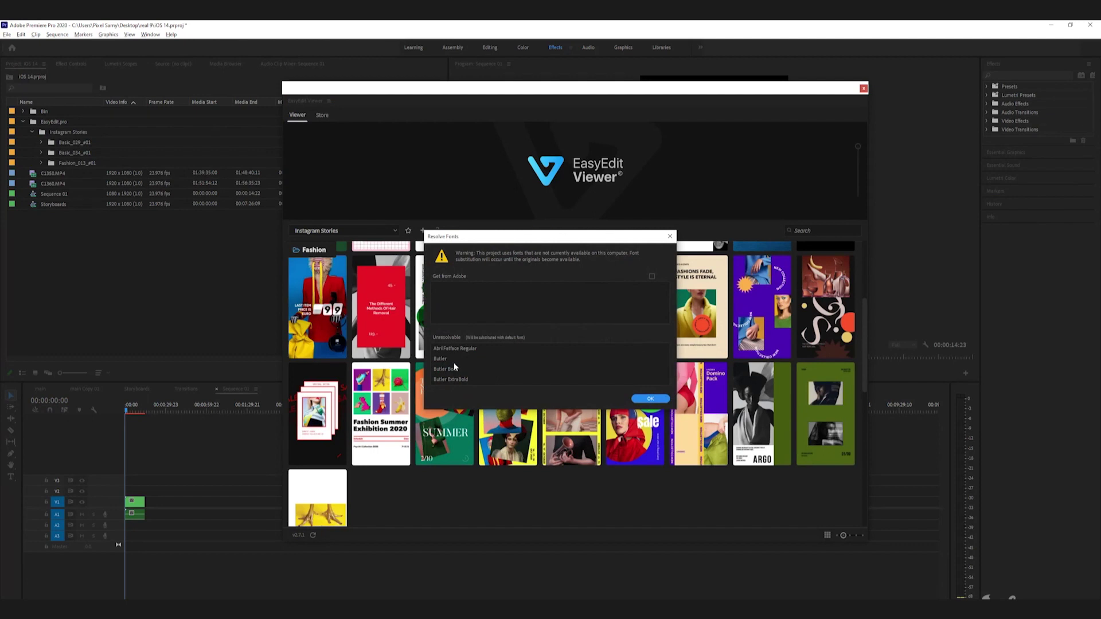
left_click(637, 401)
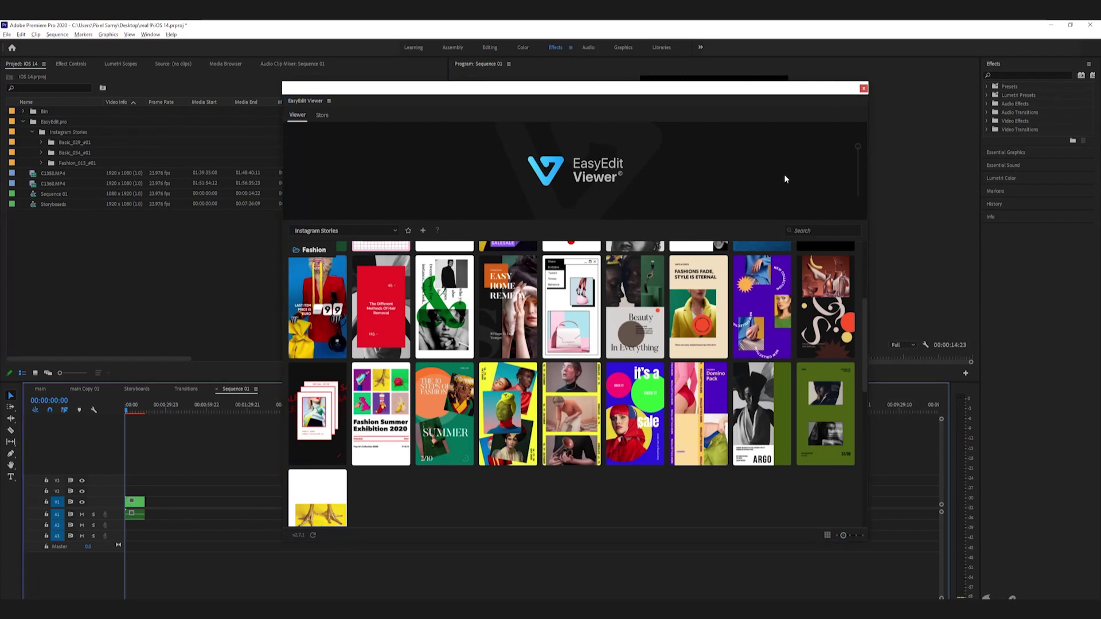
left_click(864, 90)
Zoom the timeline in on the Fashion_013 clip and play its animation from the start.
key("z")
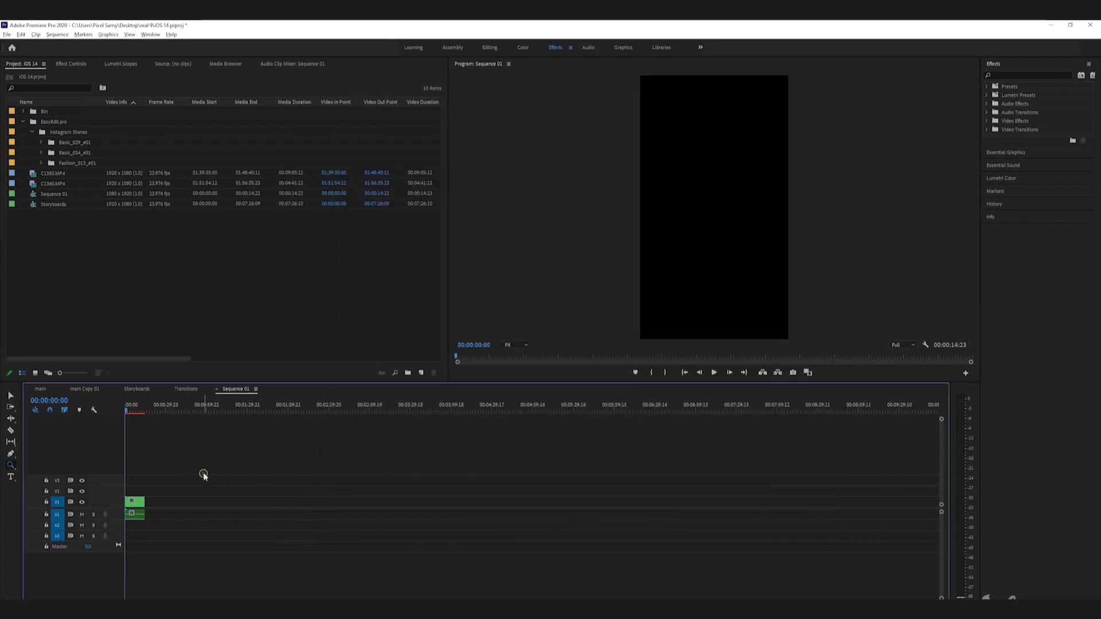
left_click(203, 473)
left_click(194, 473)
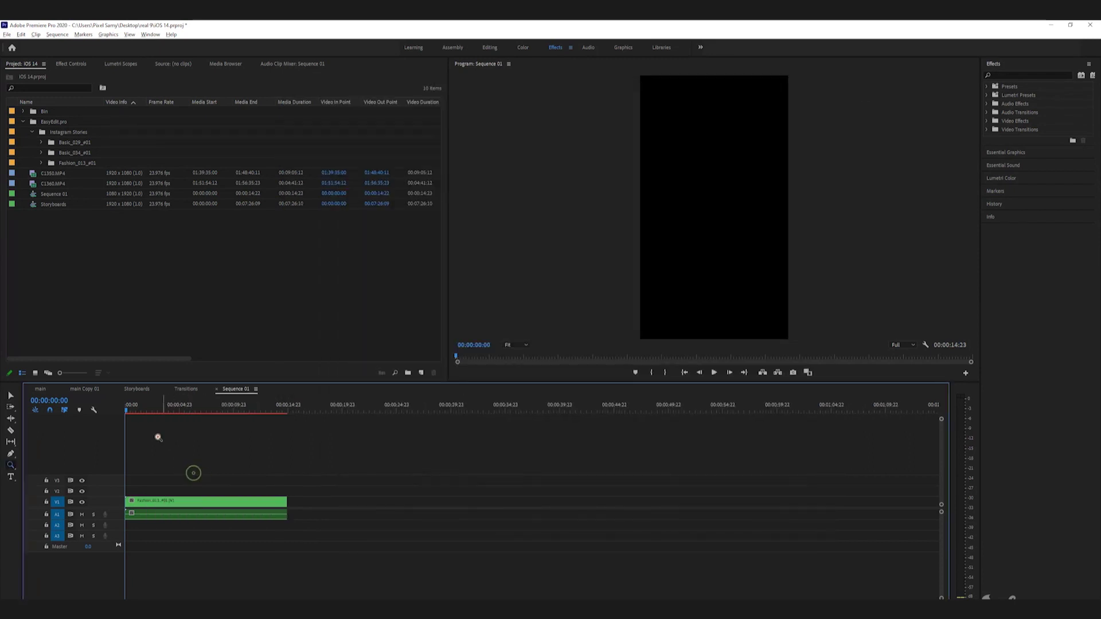
left_click_drag(139, 410, 114, 408)
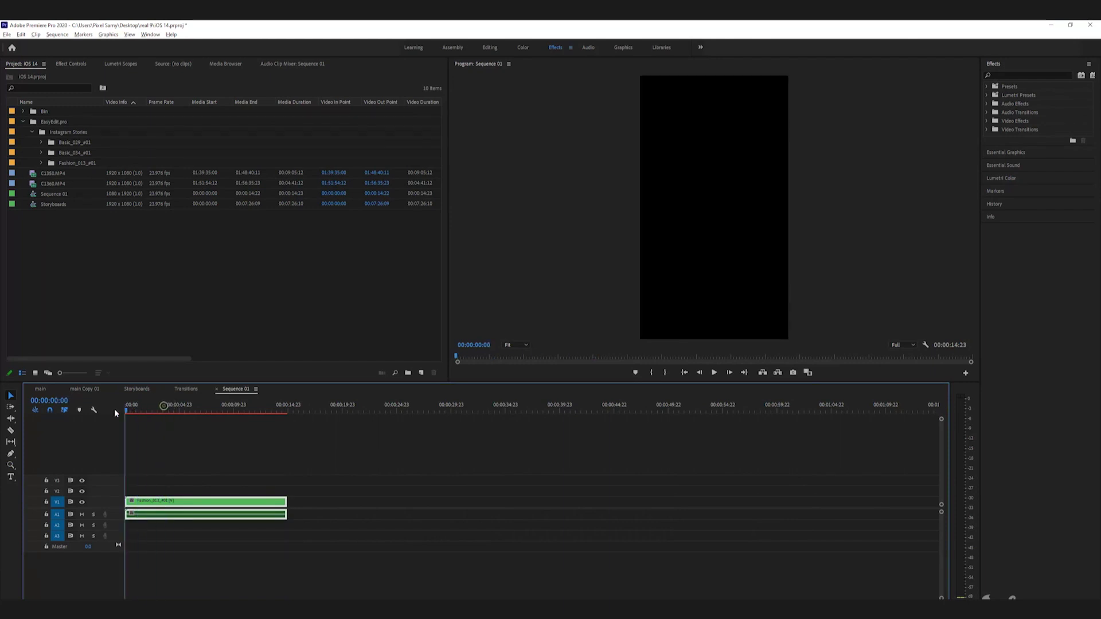
key("space")
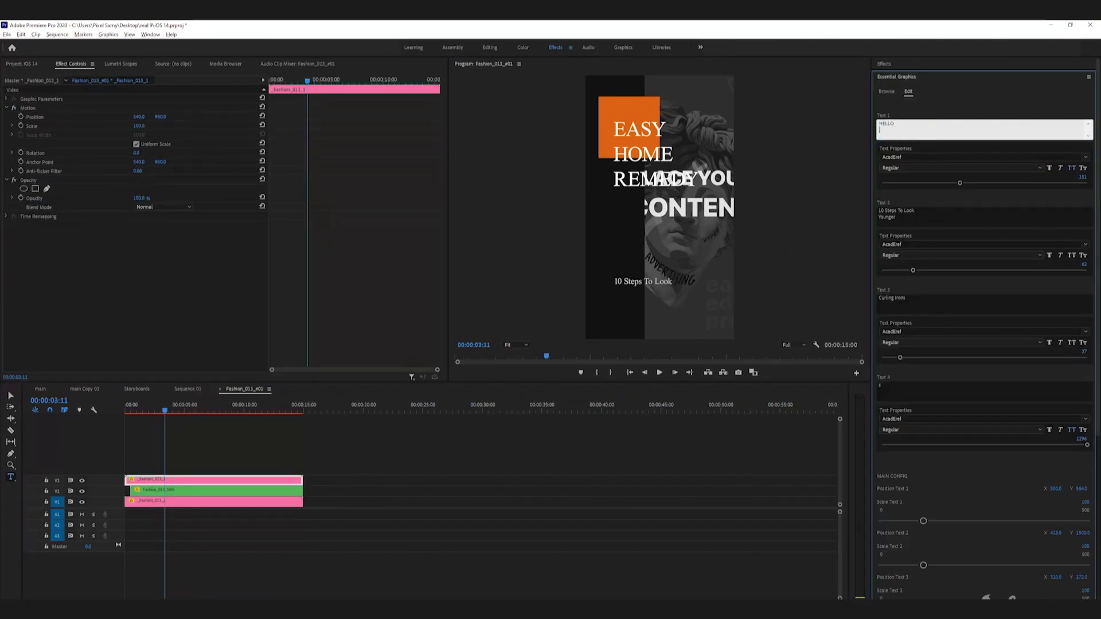
Set the template texts to HELLO HI OLA, SUBSSCRIBE and YOOO.
left_click(905, 219)
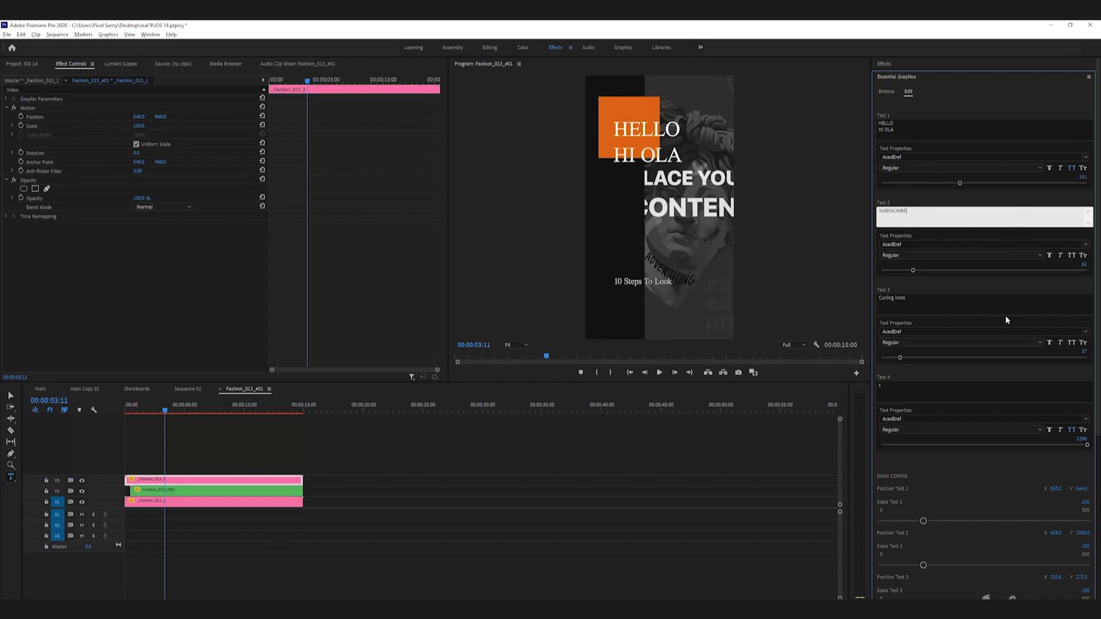
left_click(998, 290)
left_click(948, 312)
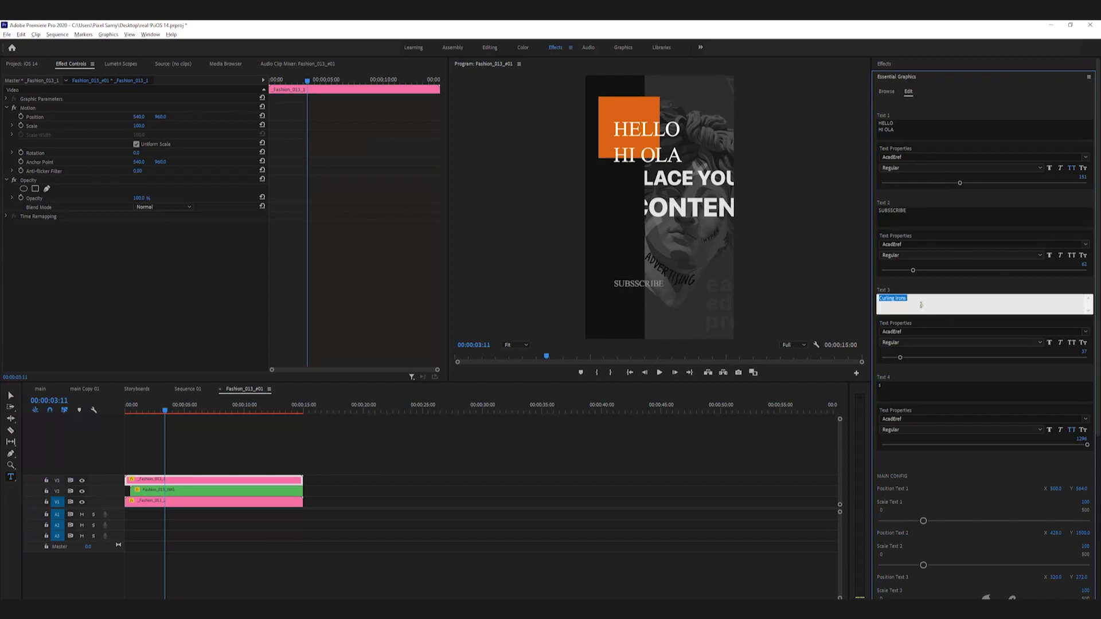
type("YOOO")
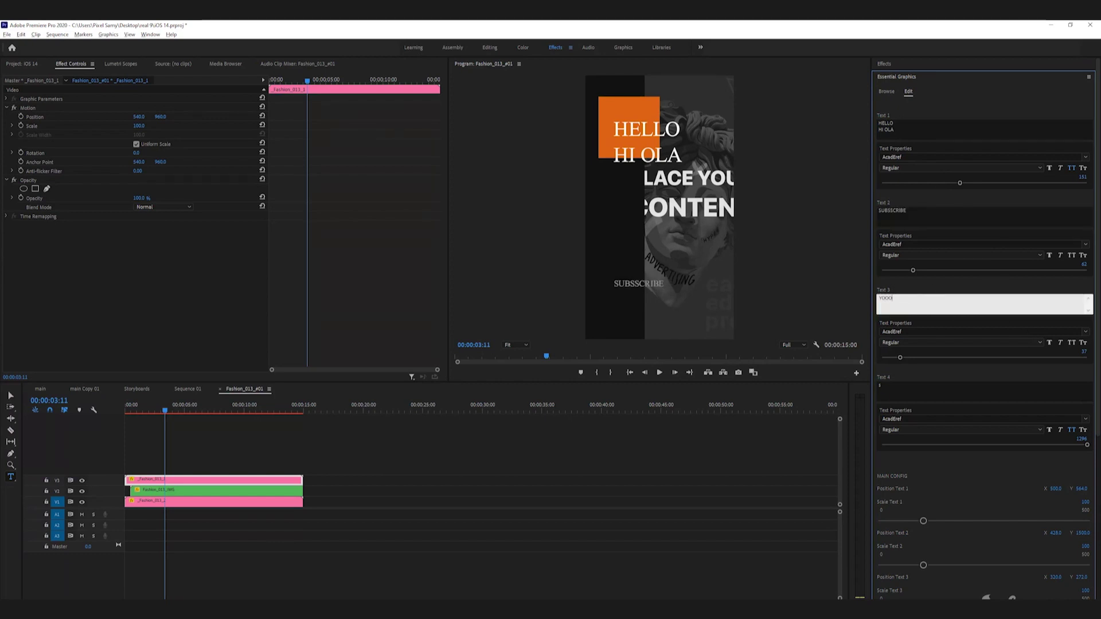
left_click(929, 284)
Rescale the HELLO HI OLA title and raise it into the orange box (Position Y 447).
scroll(926, 280, "down", 2)
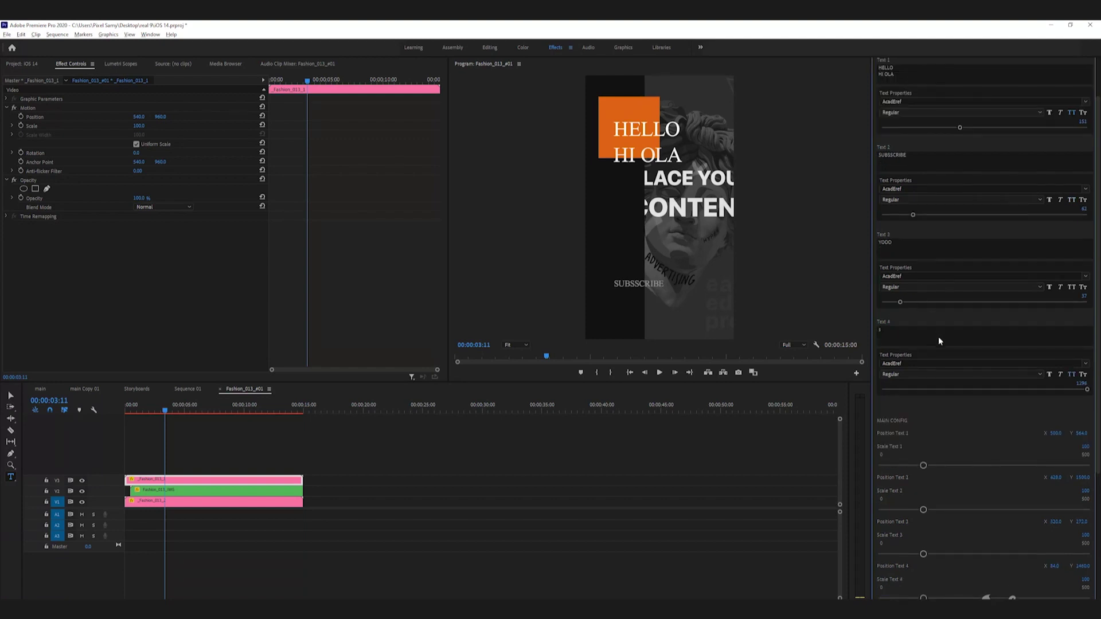
scroll(938, 336, "down", 2)
mouse_move(922, 410)
left_mouse_down()
mouse_move(941, 411)
mouse_move(921, 423)
left_mouse_up()
double_click(637, 130)
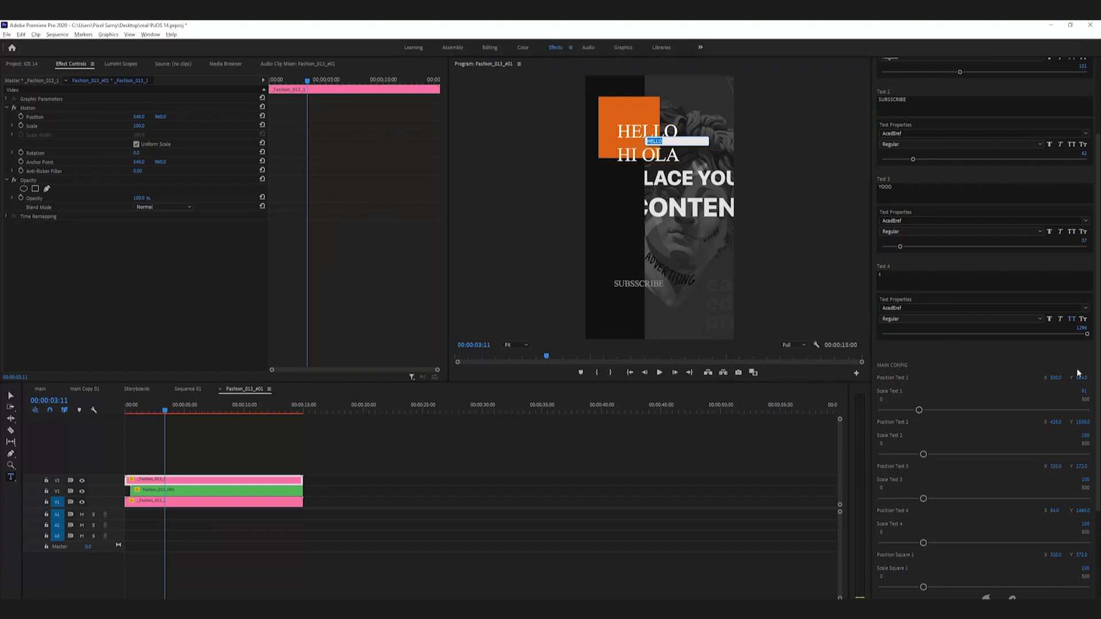
left_click_drag(1081, 377, 1048, 378)
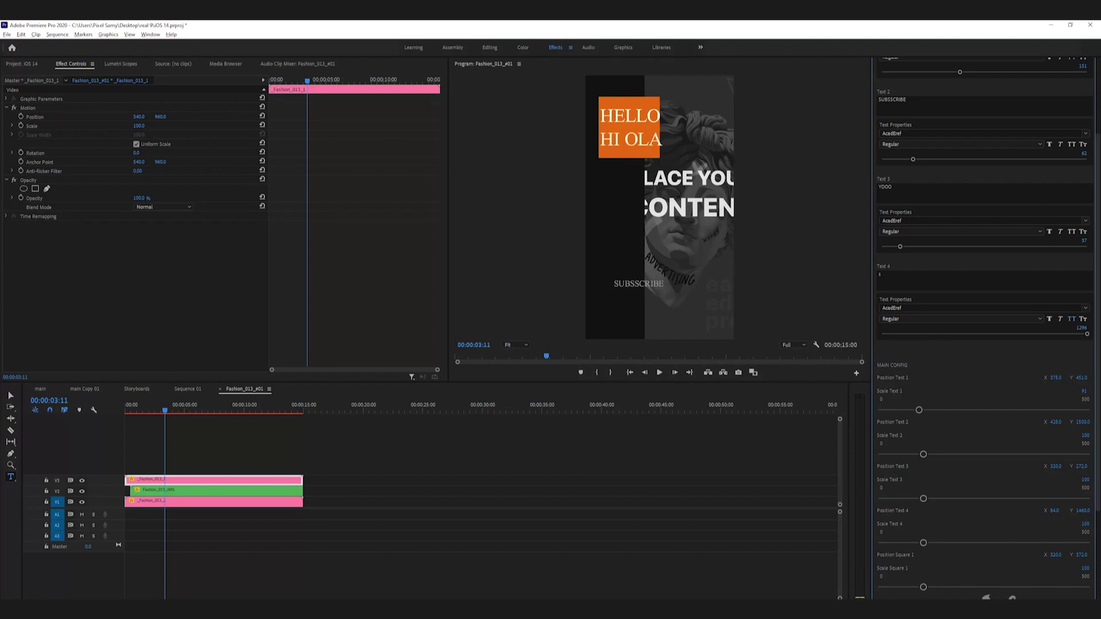
scroll(904, 391, "down", 2)
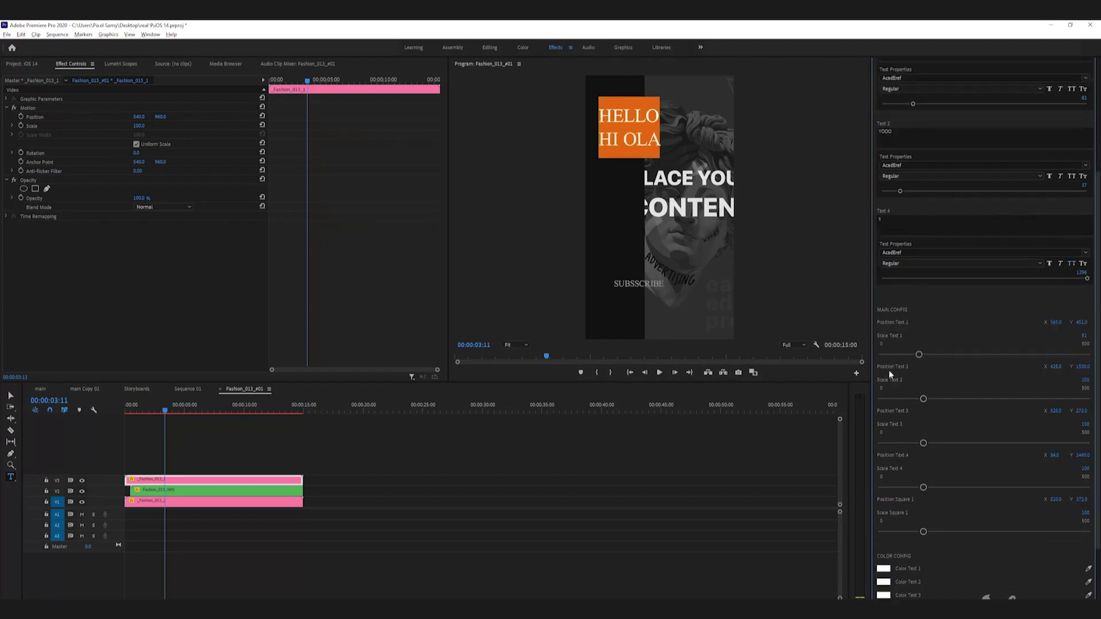
Locate the statue image clip on V2 and drag it later, past the template.
left_click(212, 491)
left_click(82, 492)
left_click(82, 492)
left_click(82, 492)
left_click(82, 491)
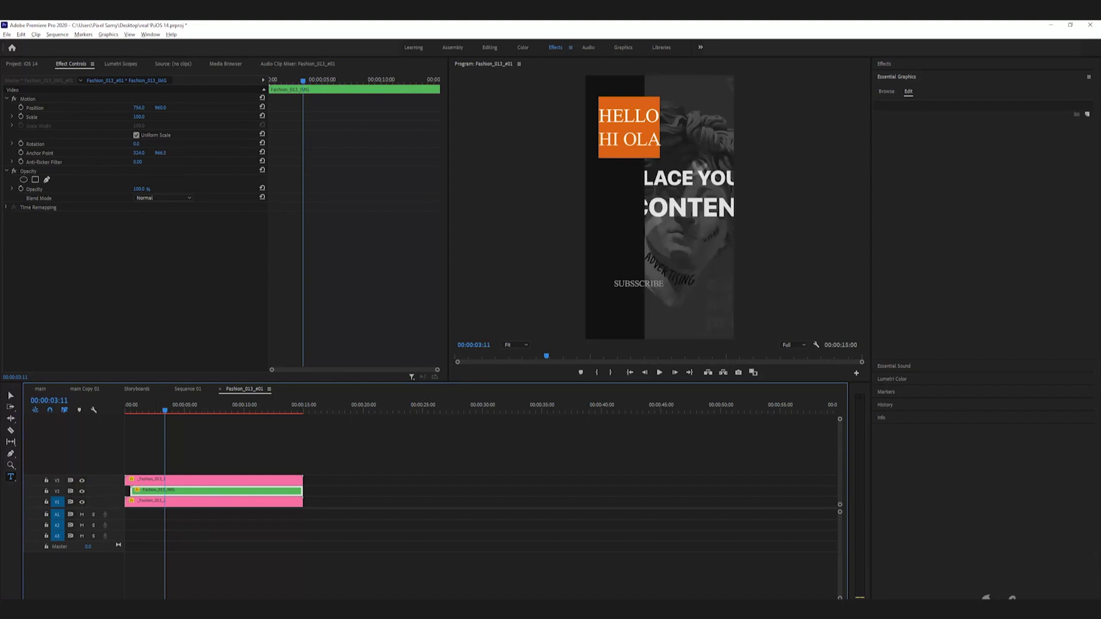
left_click_drag(229, 494, 442, 497)
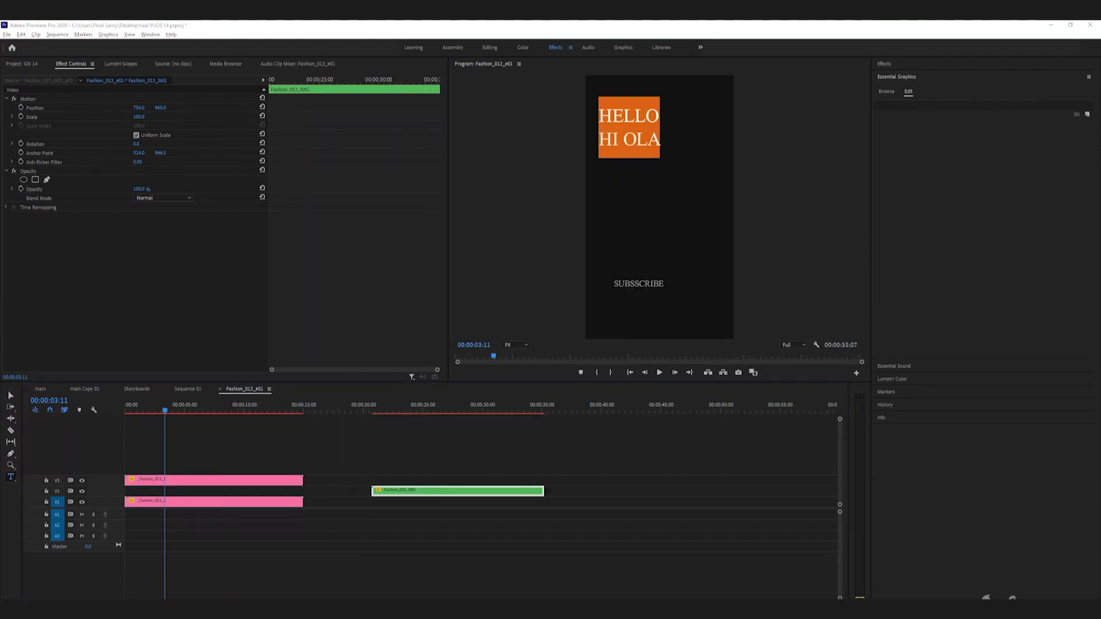
Preview the walking-man video from Downloads and drag it onto track V2.
key("super+e")
left_click(400, 199)
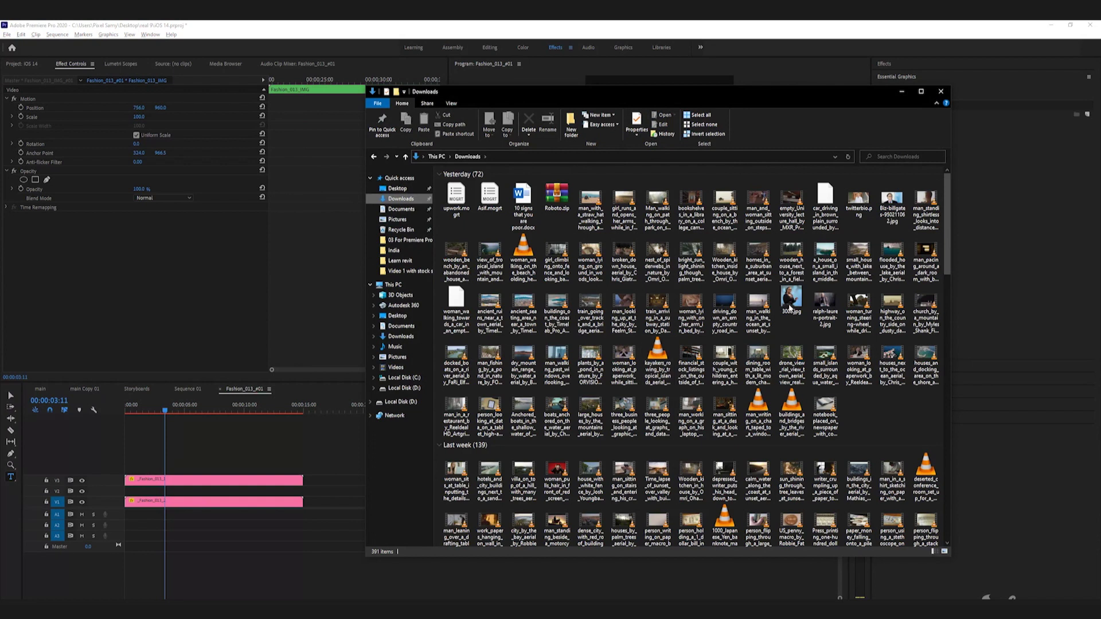
double_click(667, 217)
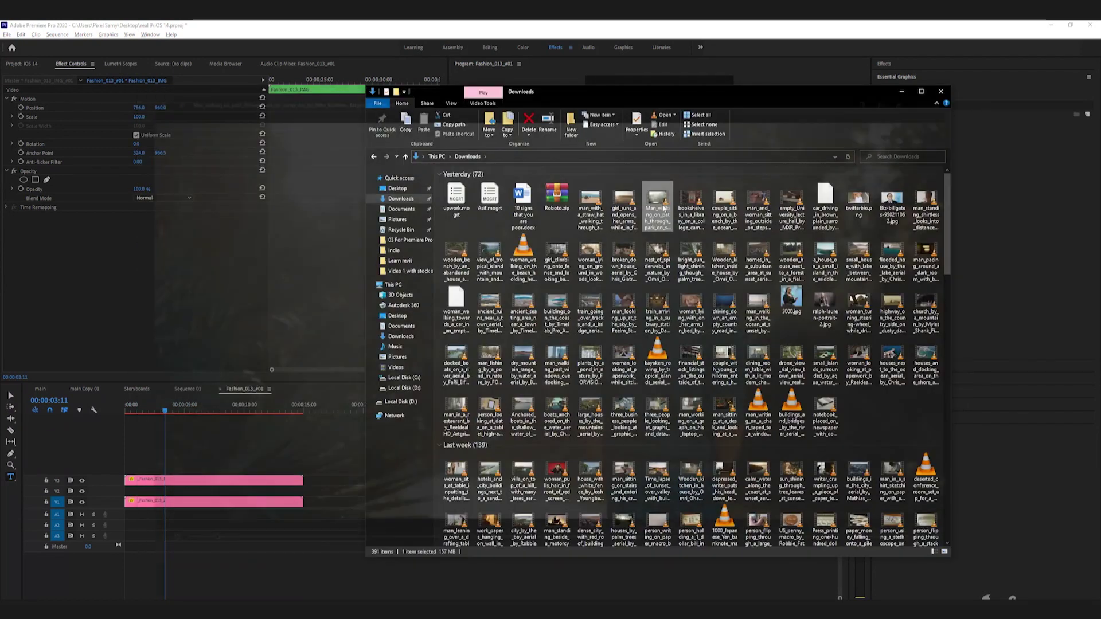
left_click_drag(663, 210, 131, 491)
Scale the walking-man clip on V2 to 378 and shift it to Position X 161 to centre him.
left_click(215, 408)
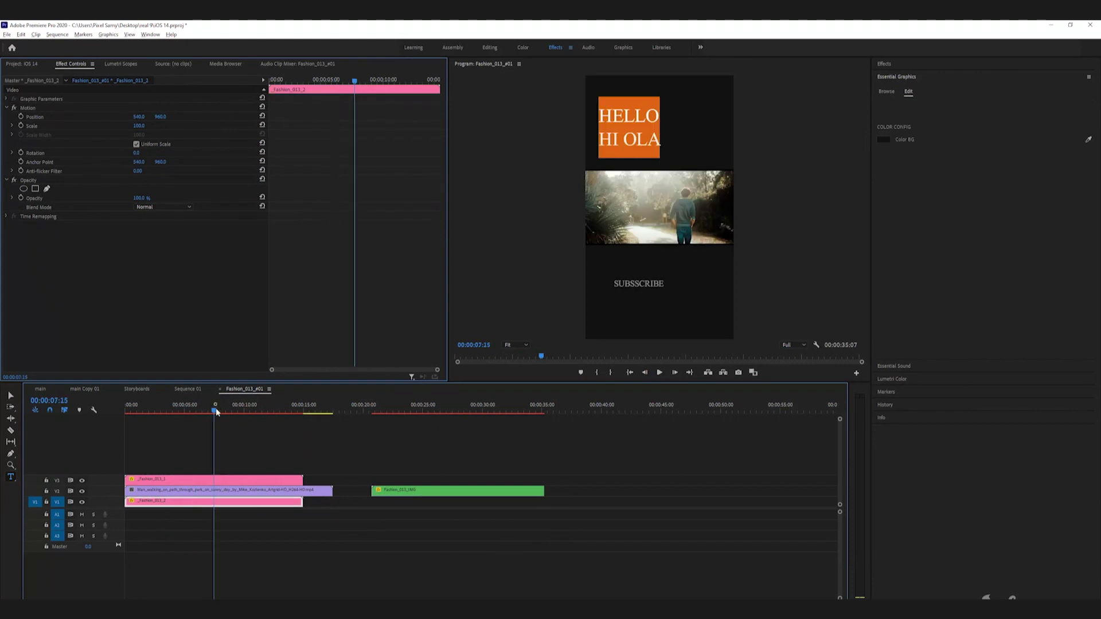
left_click(242, 490)
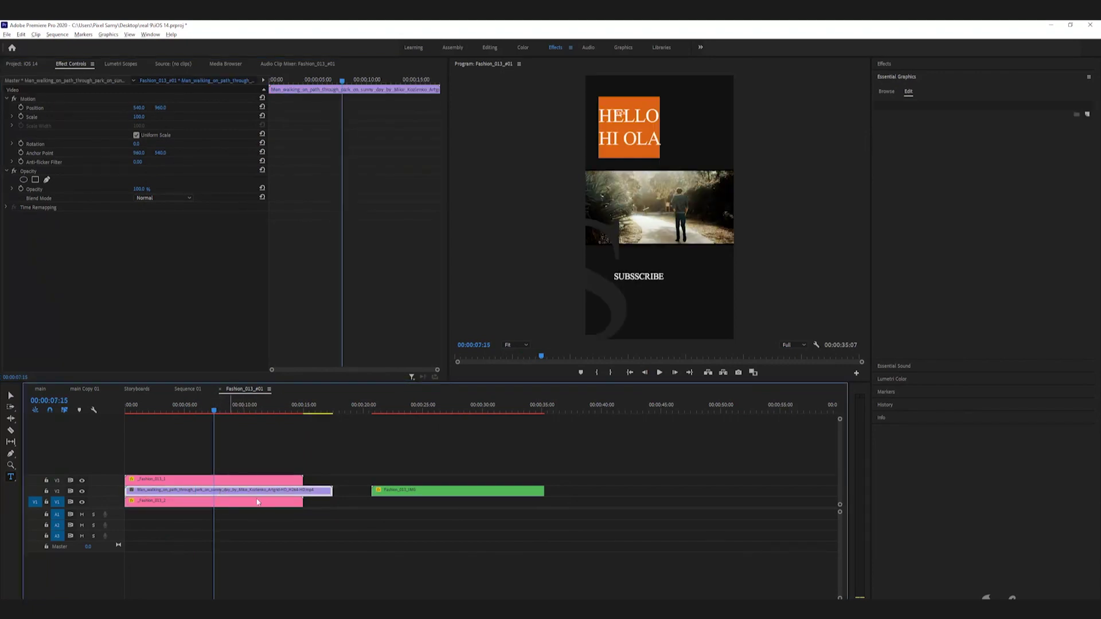
left_click_drag(139, 117, 298, 116)
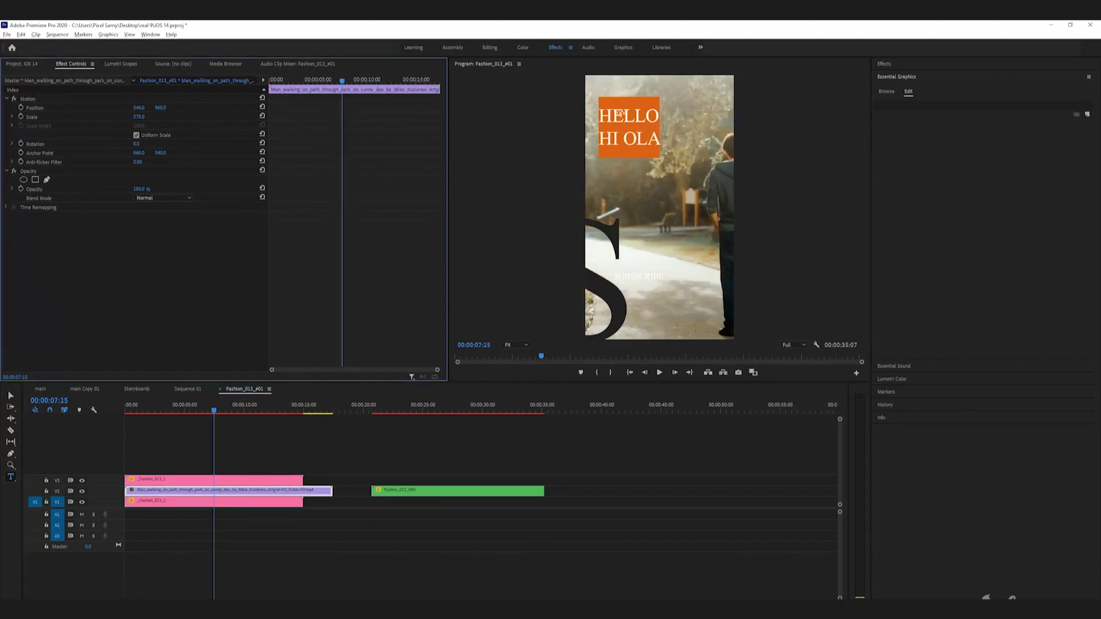
left_click_drag(139, 107, 109, 107)
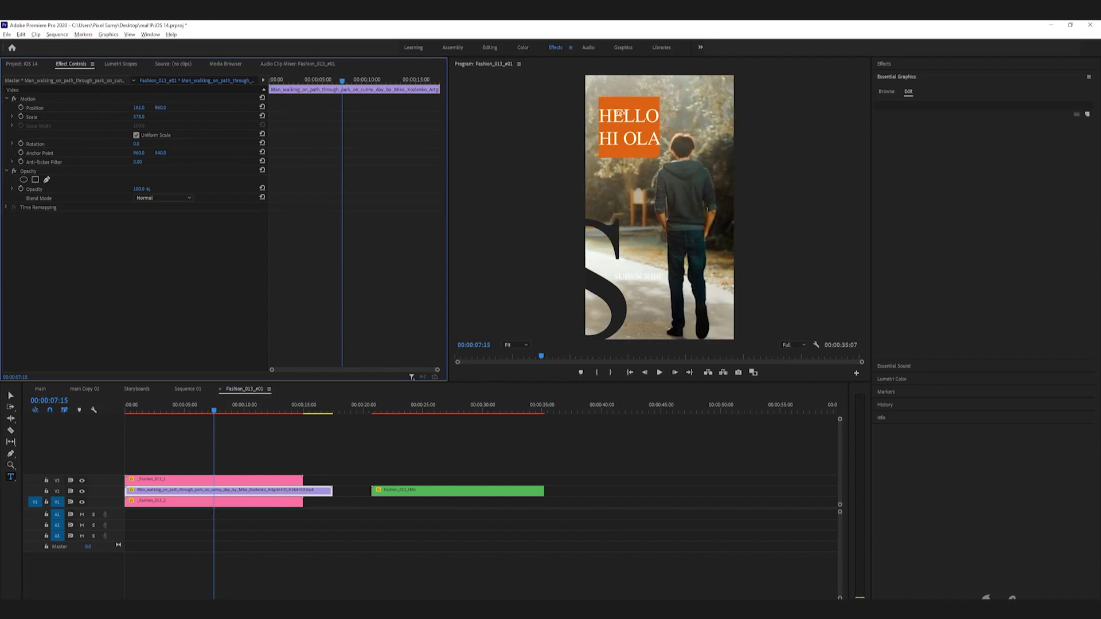
left_click_drag(211, 410, 130, 411)
left_click(187, 388)
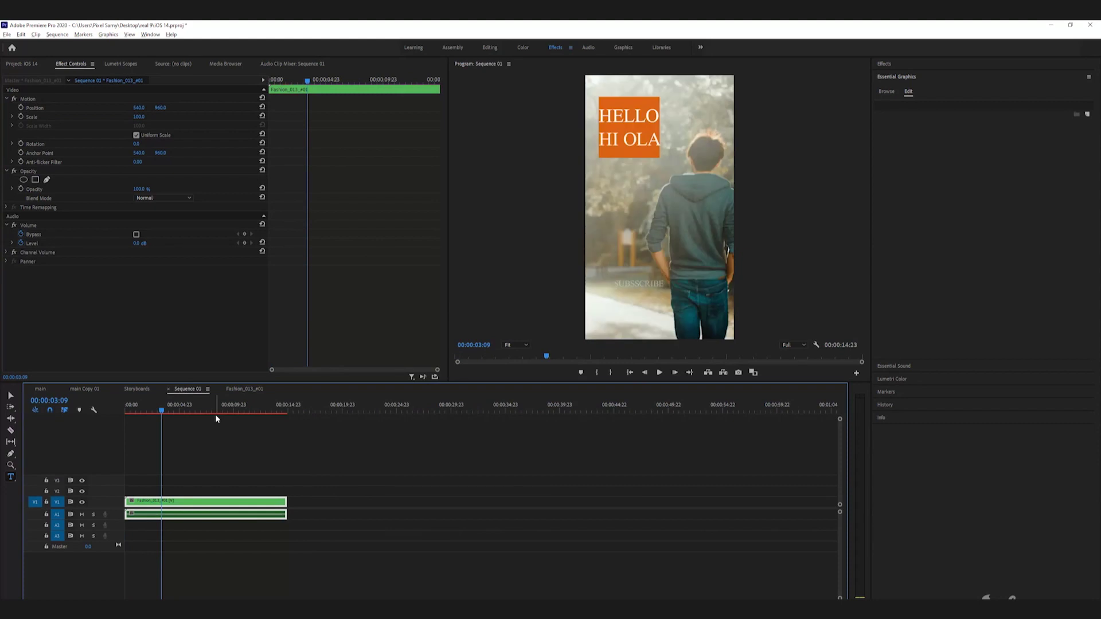
Play Sequence 01 from the start to preview the footage behind the HELLO HI OLA title.
key("Home")
key("space")
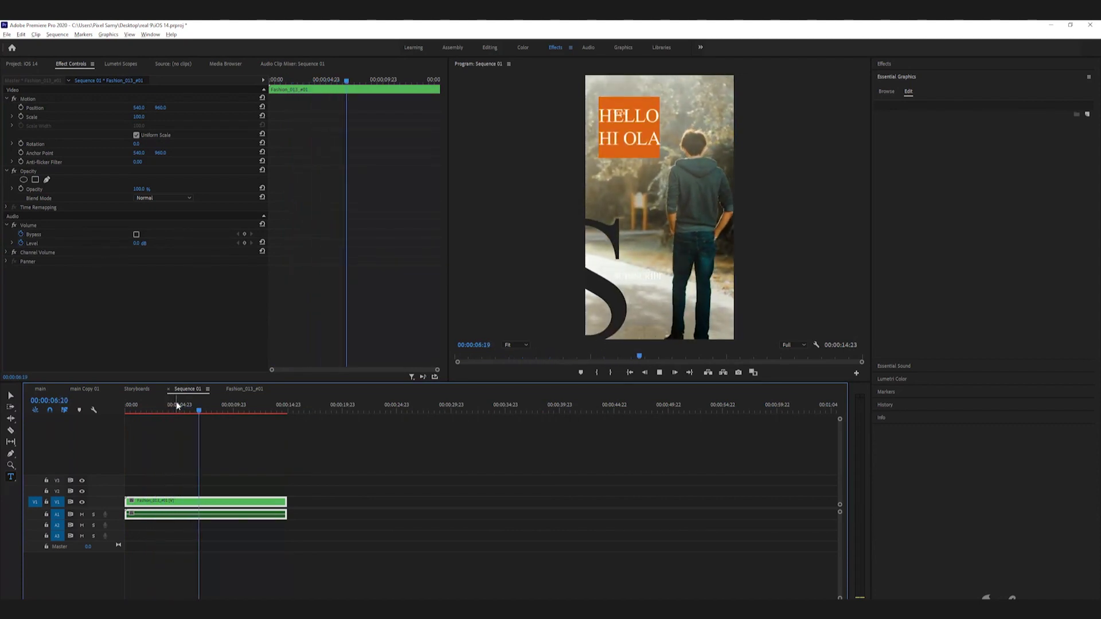
key("space")
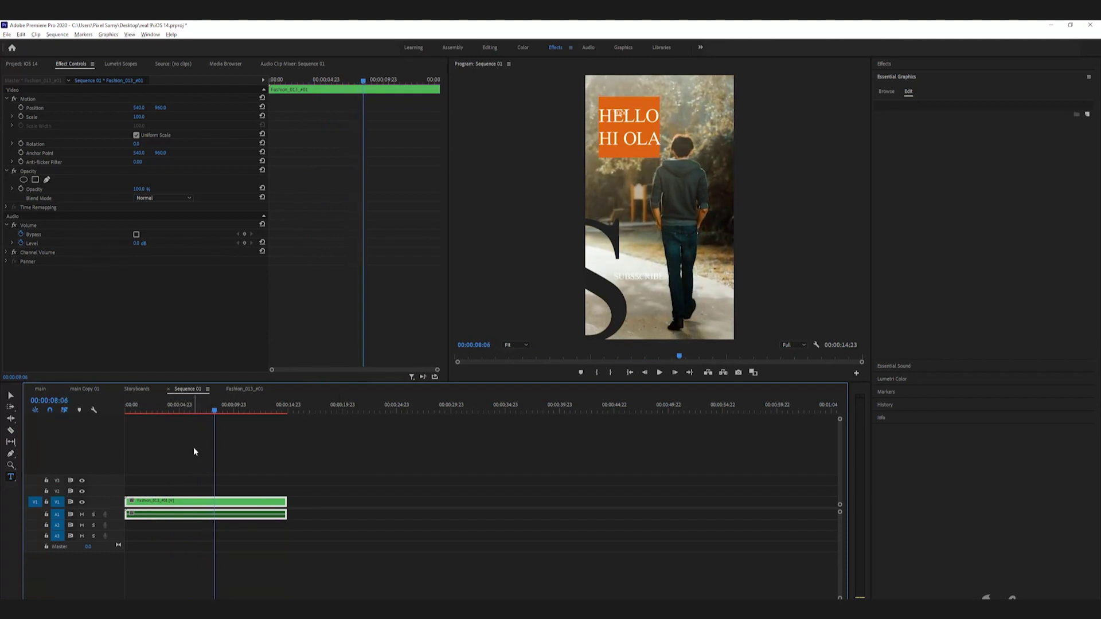
Check later frames of the story, up to just past its end.
left_click(232, 409)
left_click(233, 390)
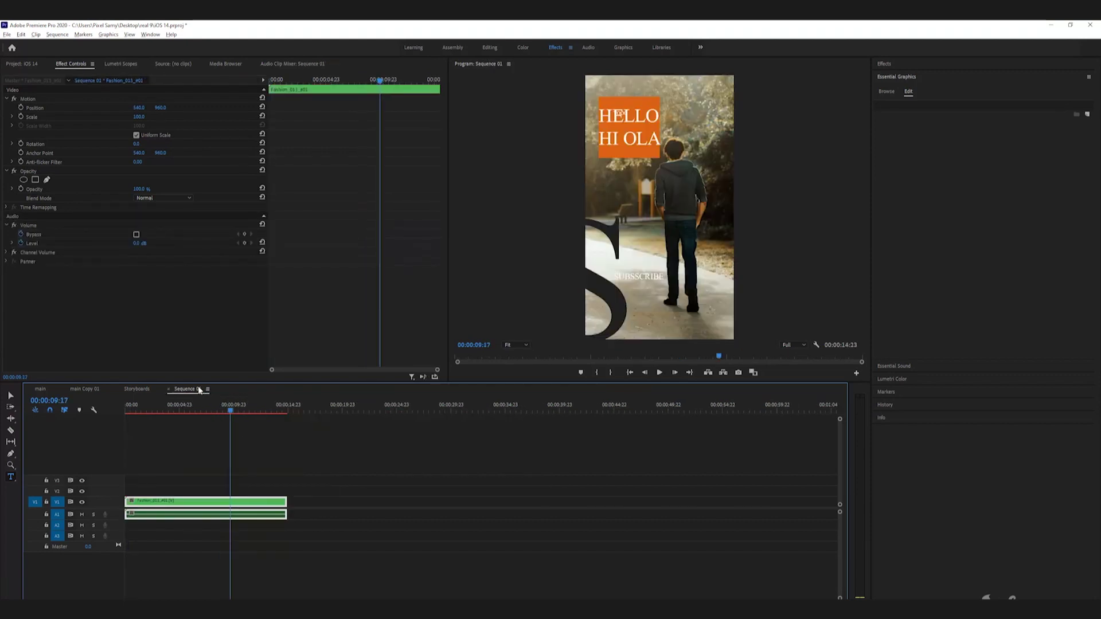
left_click(297, 409)
left_click(151, 34)
Reopen the EasyEdit Viewer and scroll through the Instagram Stories categories.
left_click(298, 66)
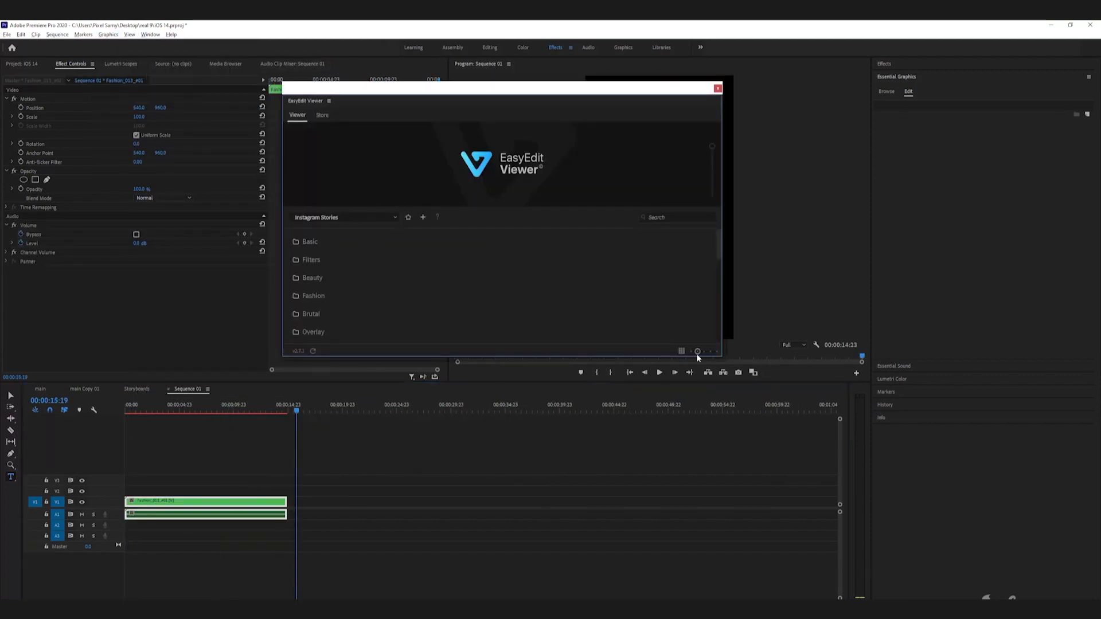
scroll(325, 342, "down", 5)
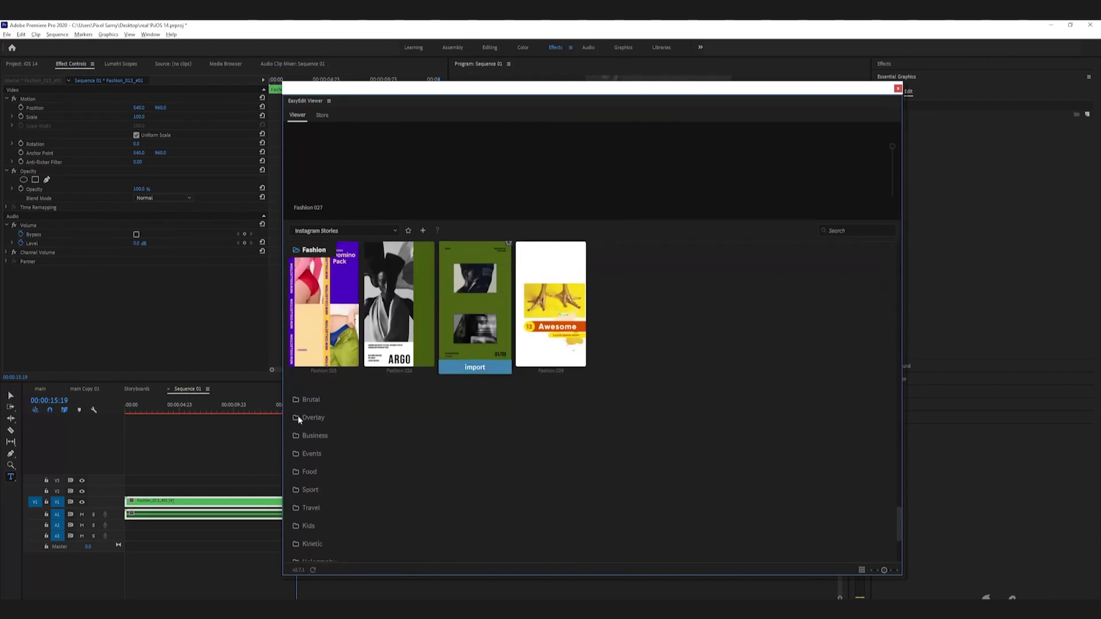
scroll(307, 401, "down", 2)
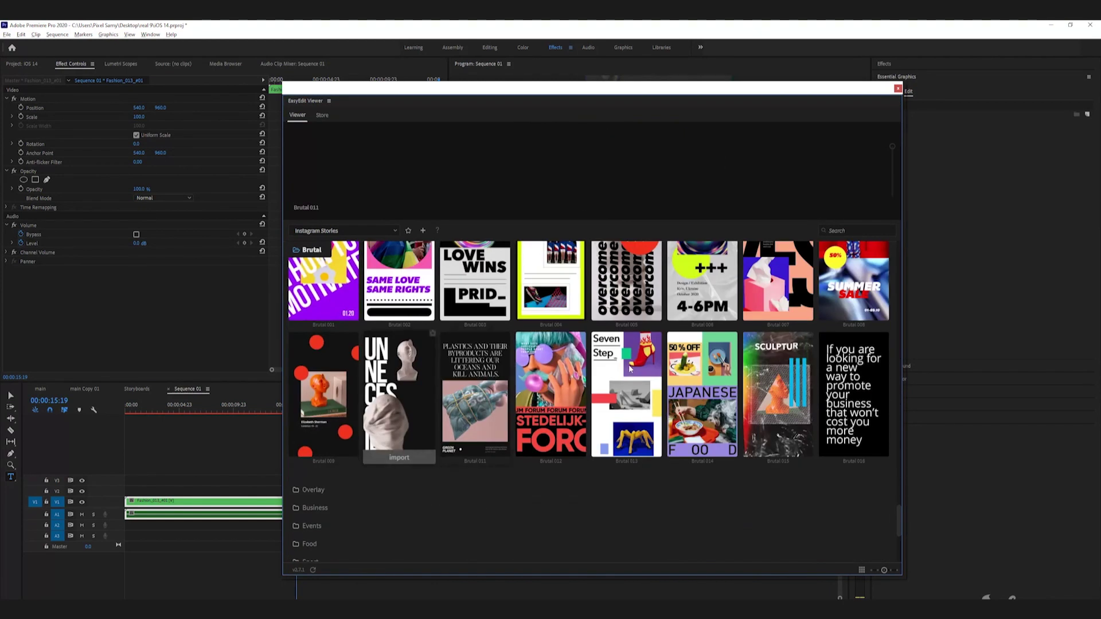
mouse_move(314, 491)
scroll(314, 490, "down", 5)
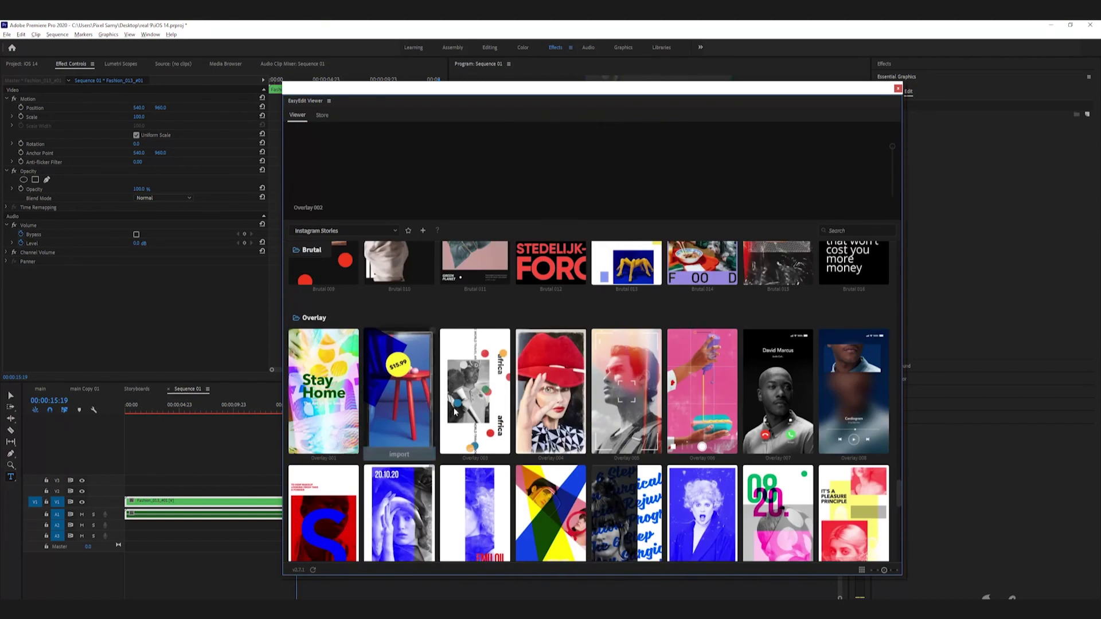
mouse_move(626, 252)
scroll(318, 400, "down", 8)
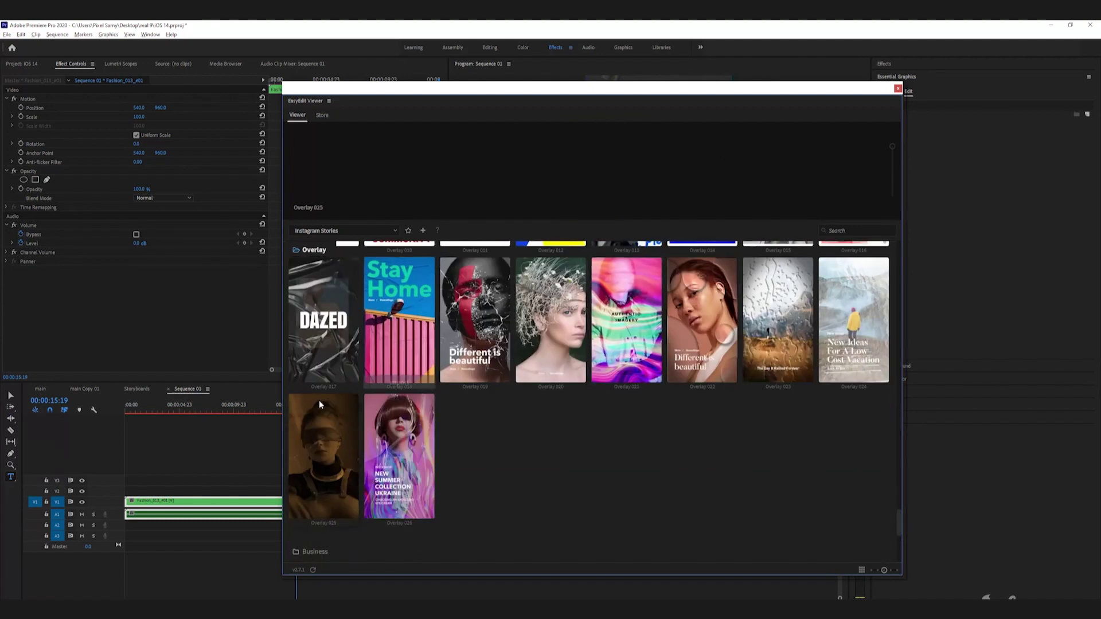
Expand the Business, Food and Holography folders, then the Stickers category.
left_click(313, 337)
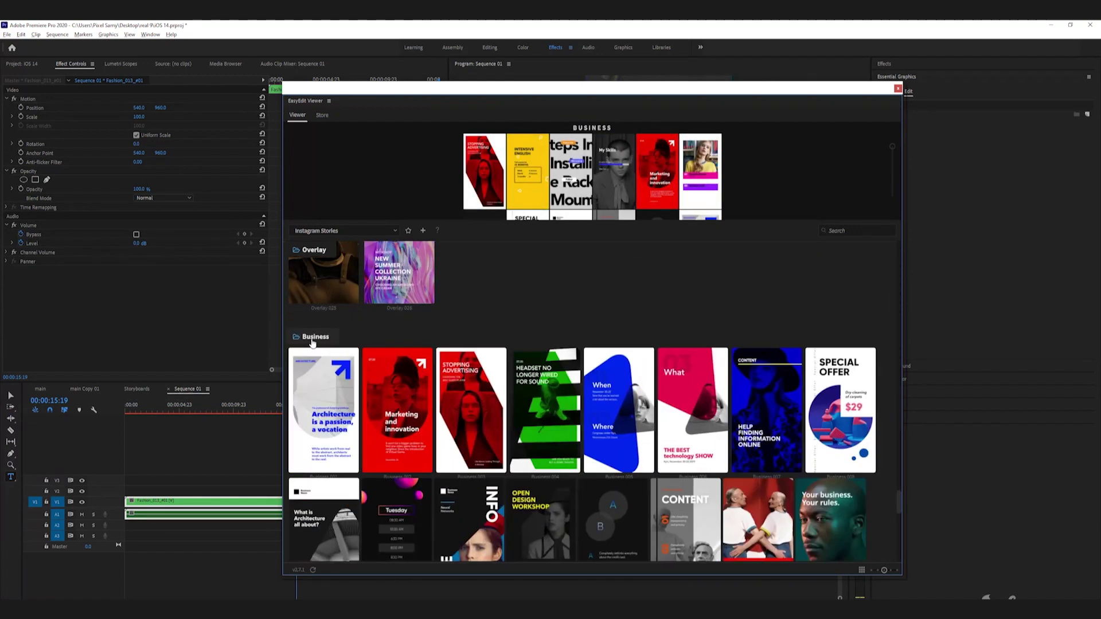
scroll(310, 338, "down", 5)
left_click(307, 332)
scroll(321, 373, "down", 8)
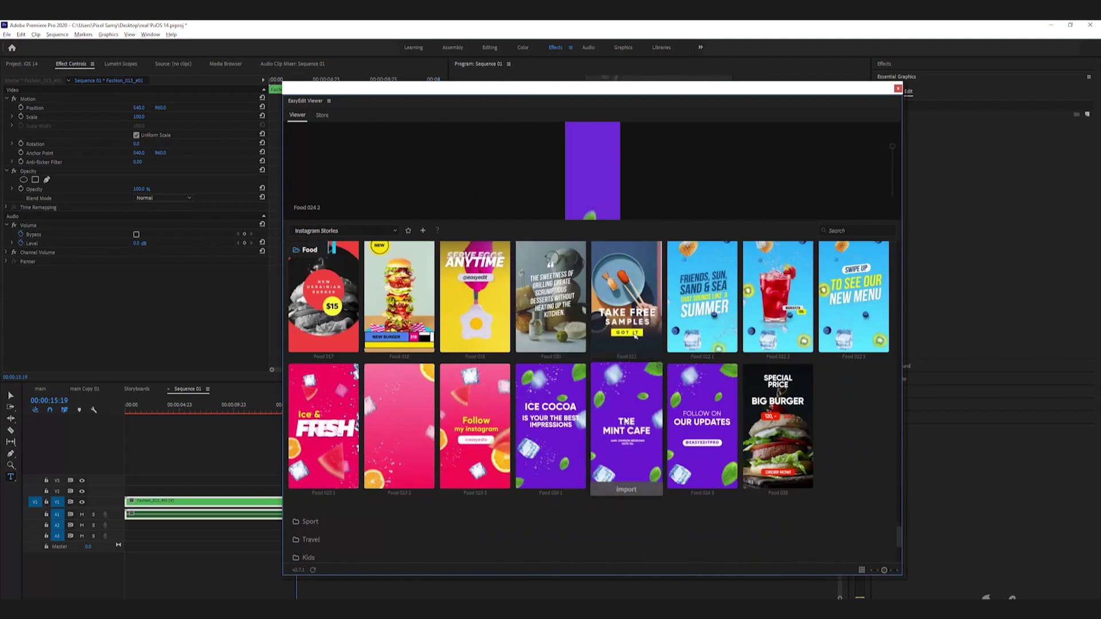
left_click(313, 392)
scroll(313, 390, "down", 8)
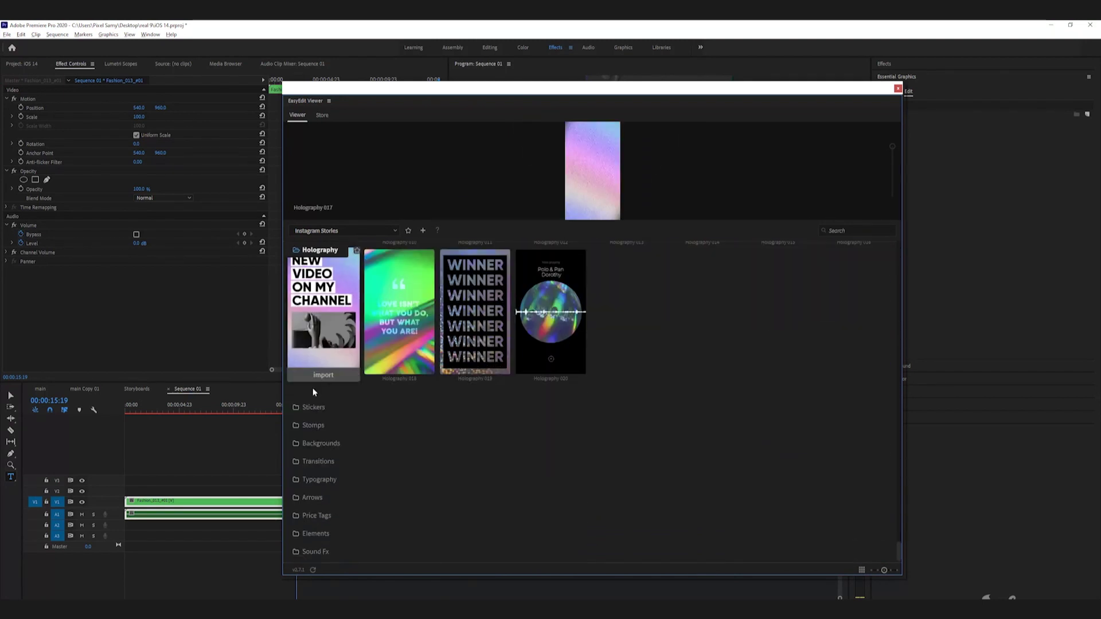
left_click(317, 413)
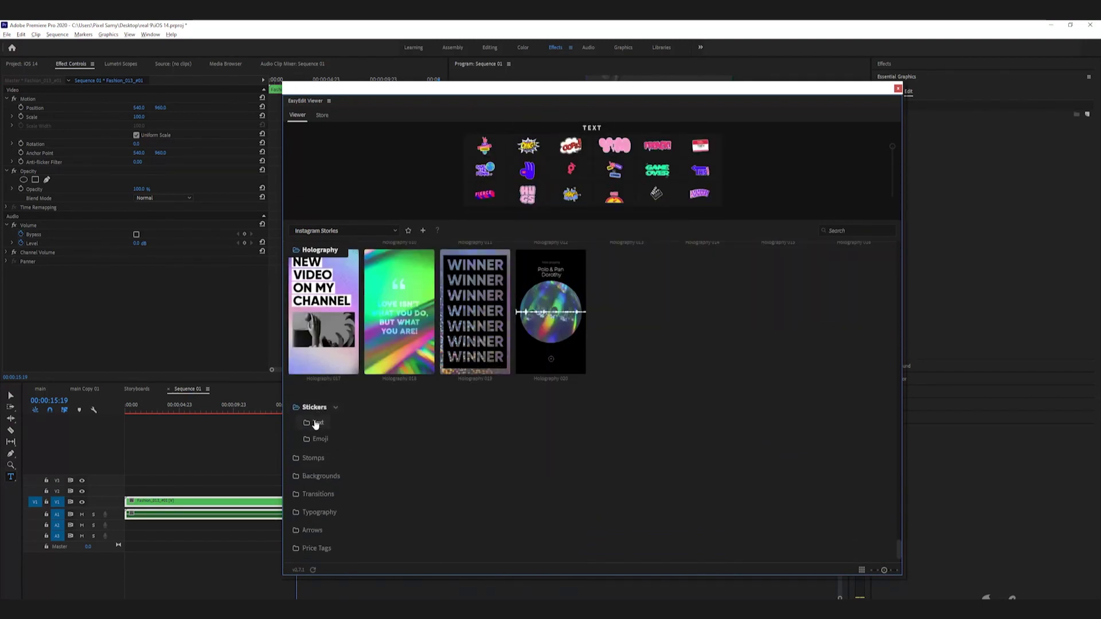
Import the fiery HOT Text 001 sticker from Stickers > Text.
scroll(421, 414, "down", 3)
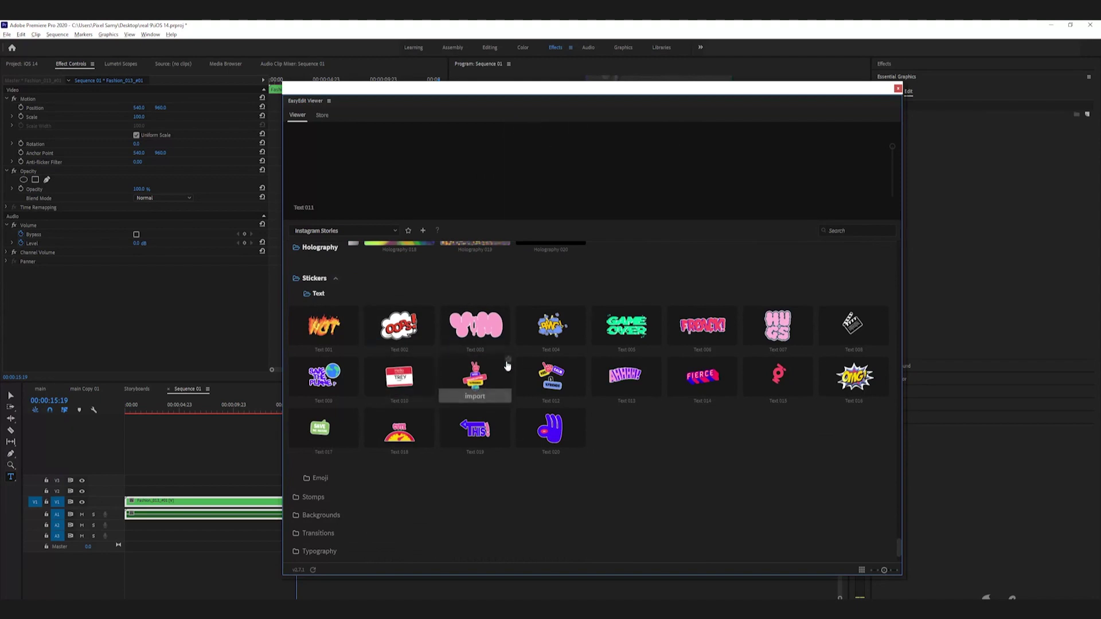
left_click(320, 344)
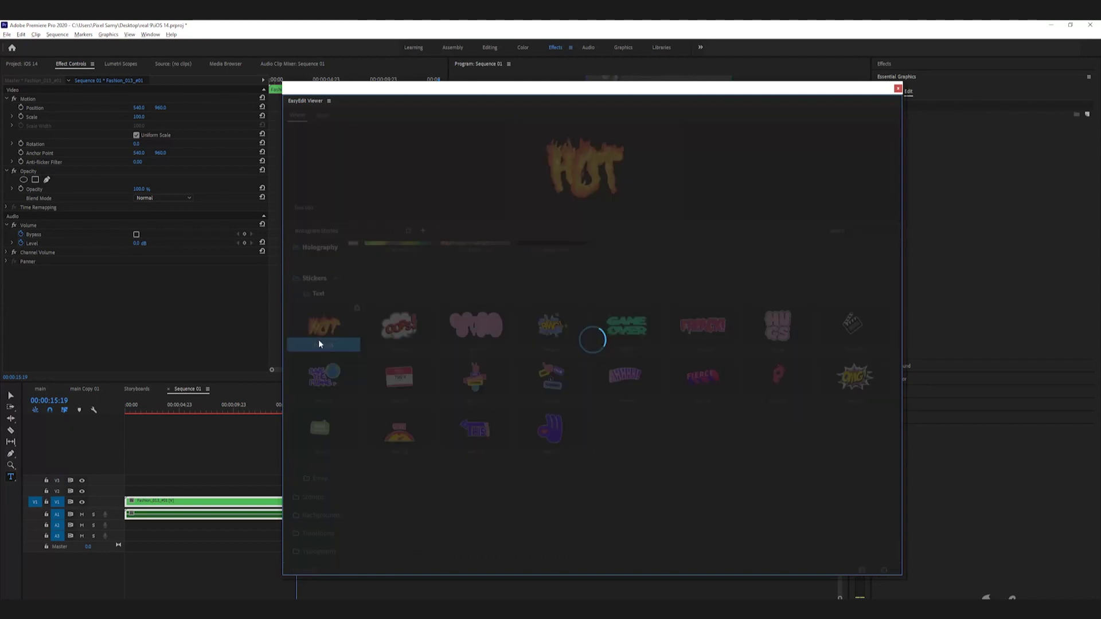
scroll(314, 413, "down", 1)
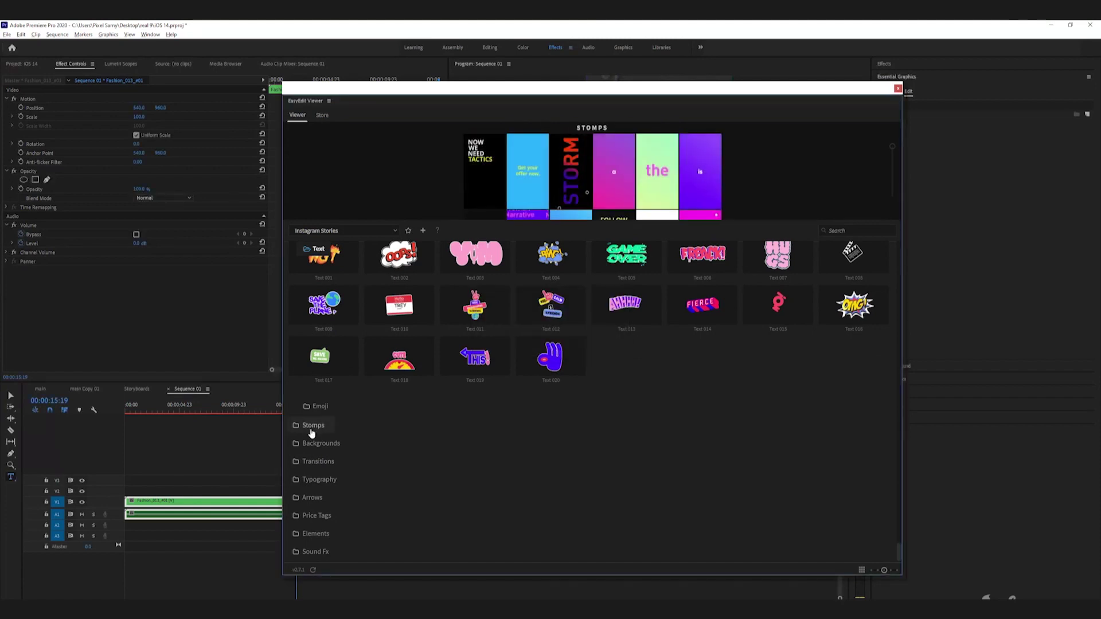
key("alt+Tab")
left_click(339, 415)
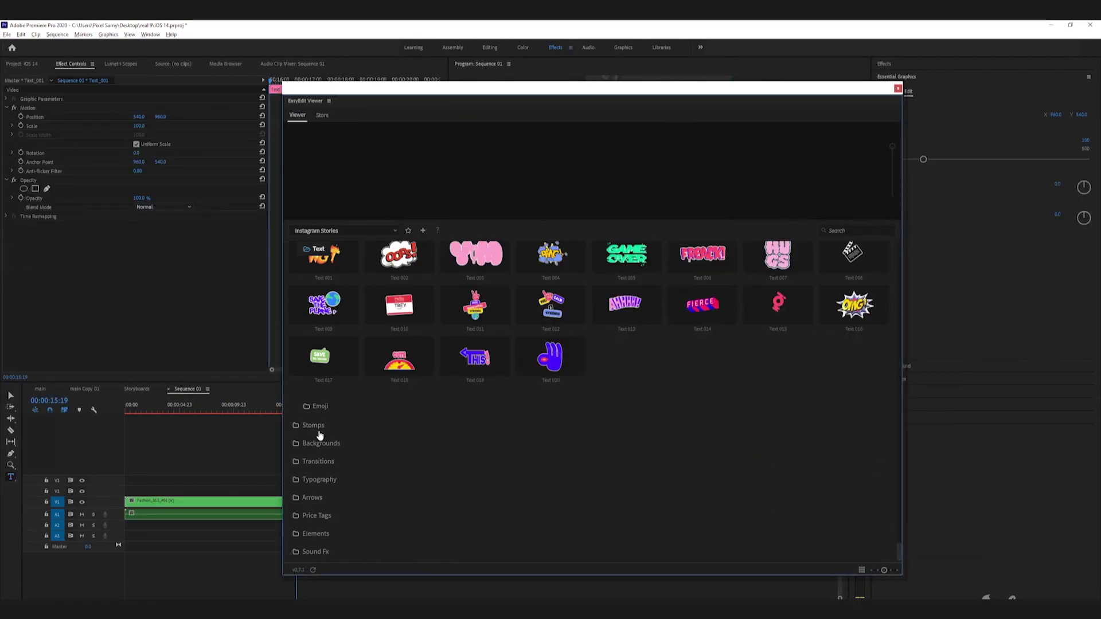
Browse the Stomps and Transitions folders and import the Transition 001 Liquid template.
left_click(320, 425)
scroll(355, 425, "down", 6)
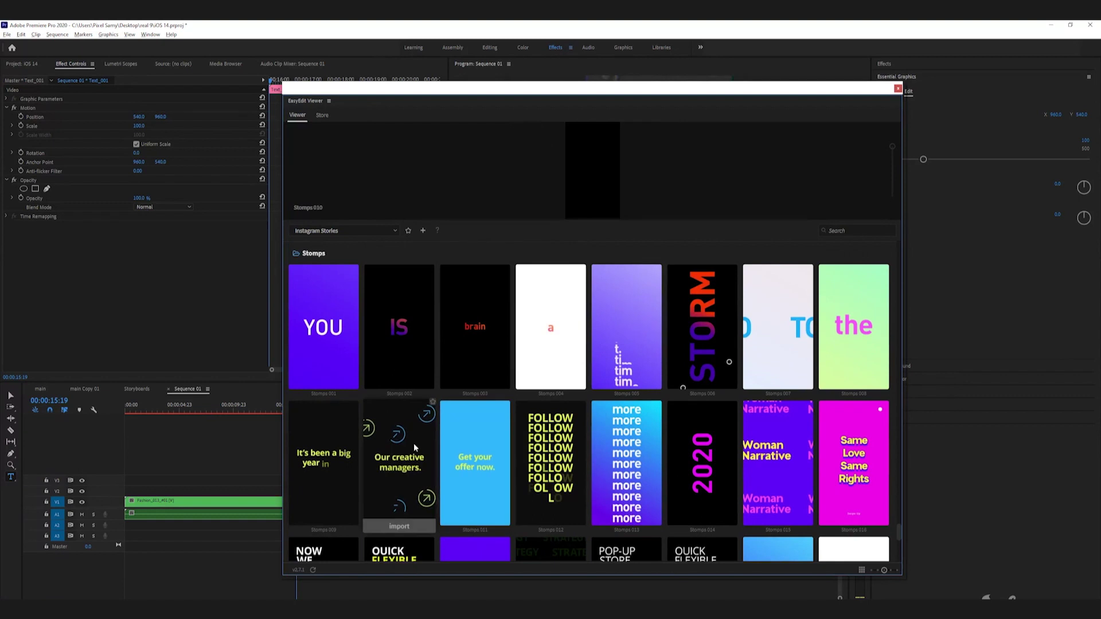
scroll(491, 457, "down", 2)
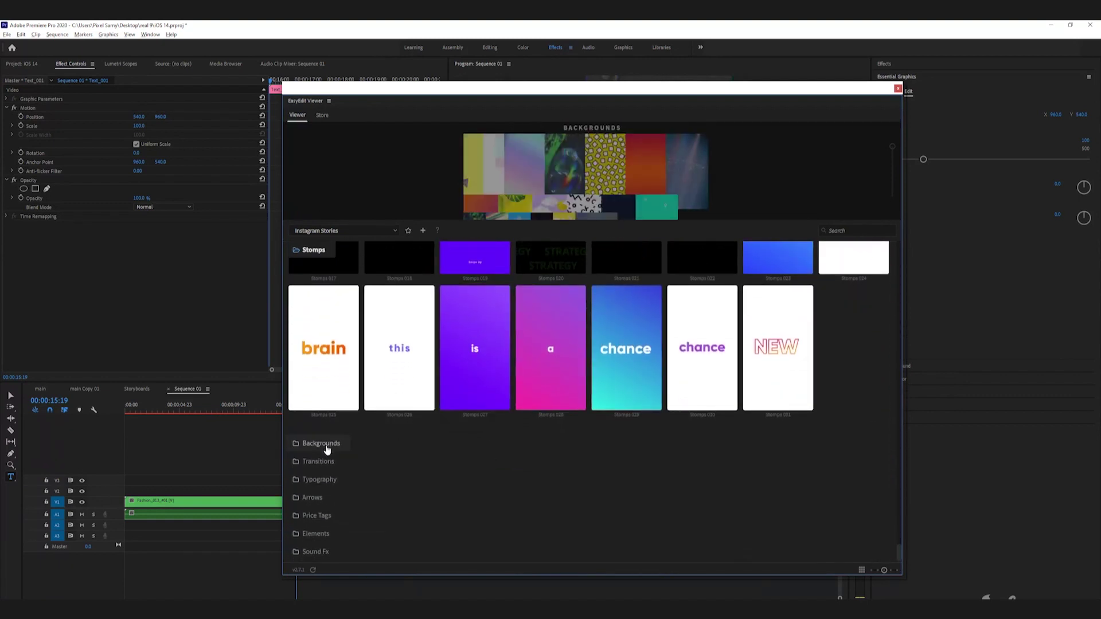
left_click(344, 461)
scroll(390, 435, "down", 2)
mouse_move(323, 415)
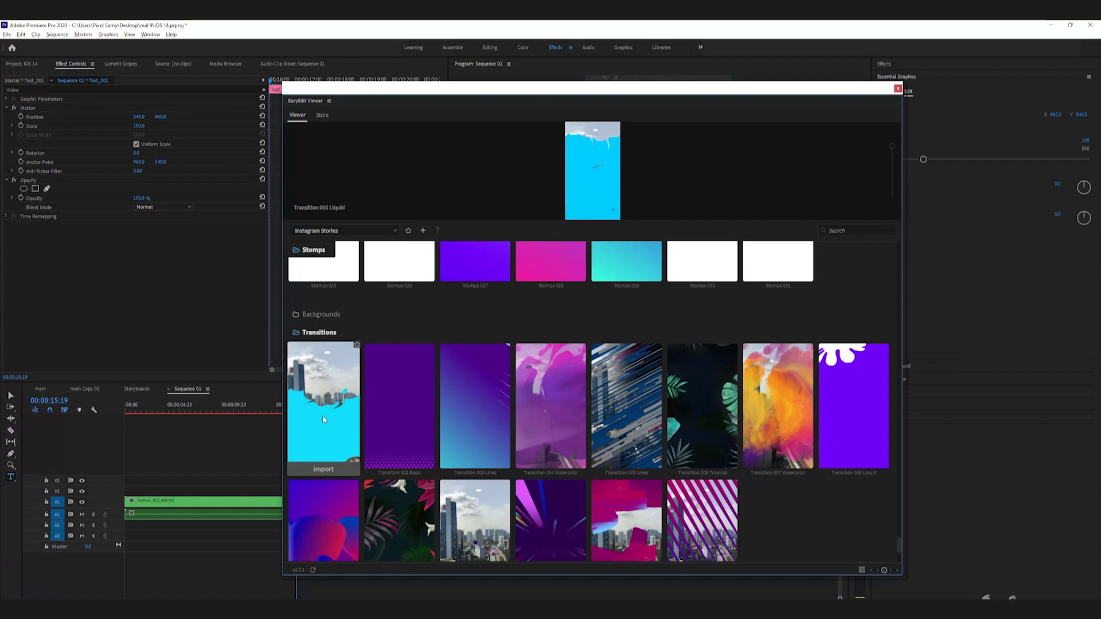
left_click(322, 415)
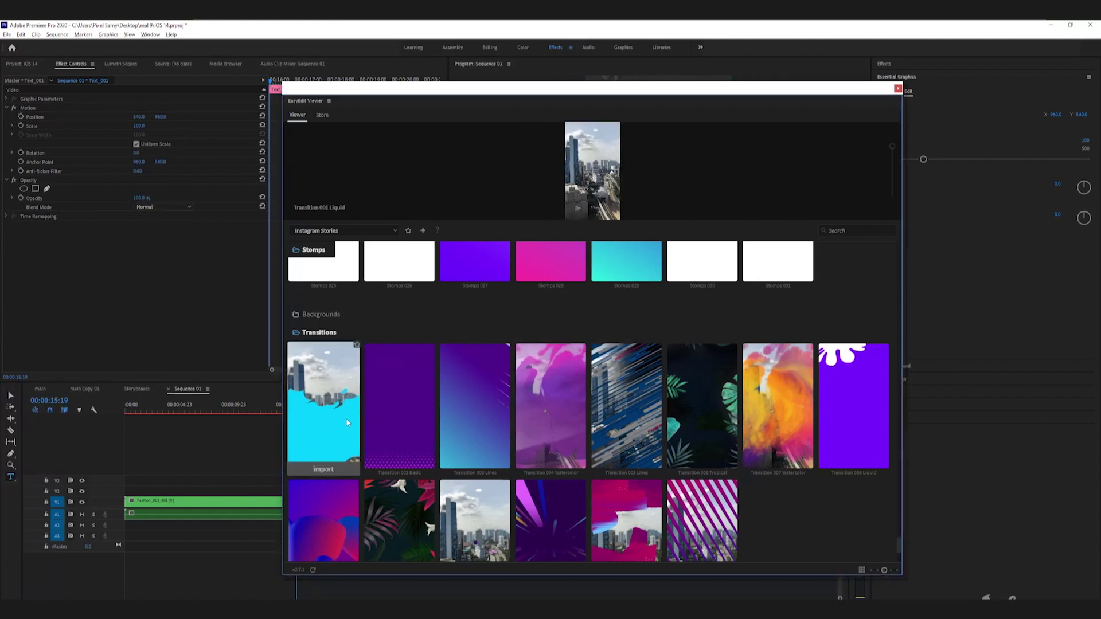
Import Arrow 039 from the Arrows folder into the sequence.
mouse_move(540, 423)
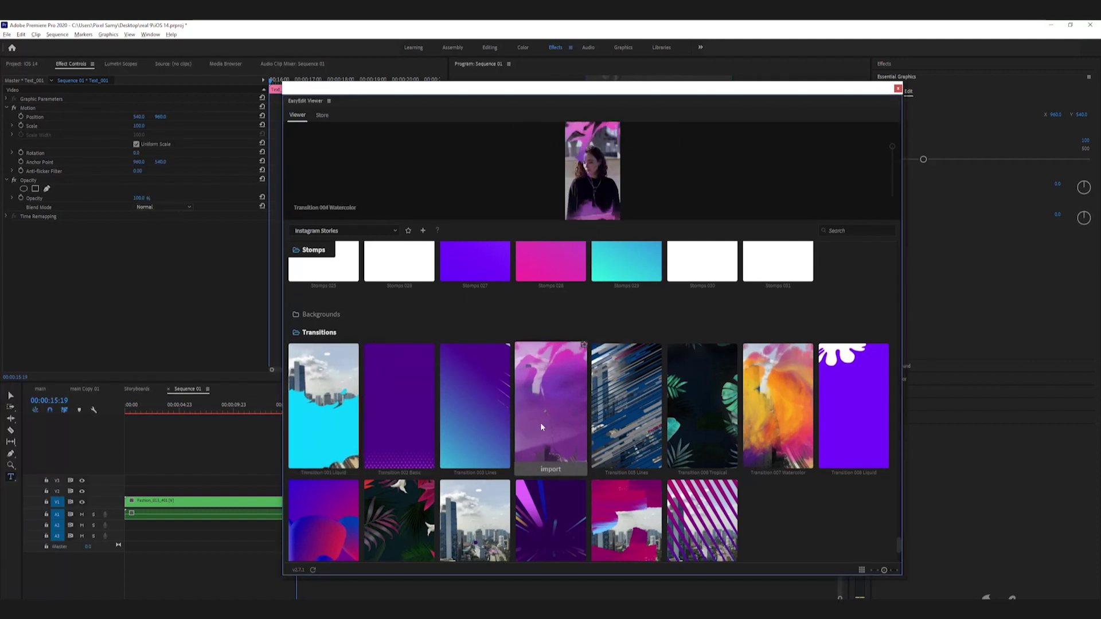
scroll(541, 422, "down", 1)
left_click(313, 495)
scroll(346, 463, "down", 5)
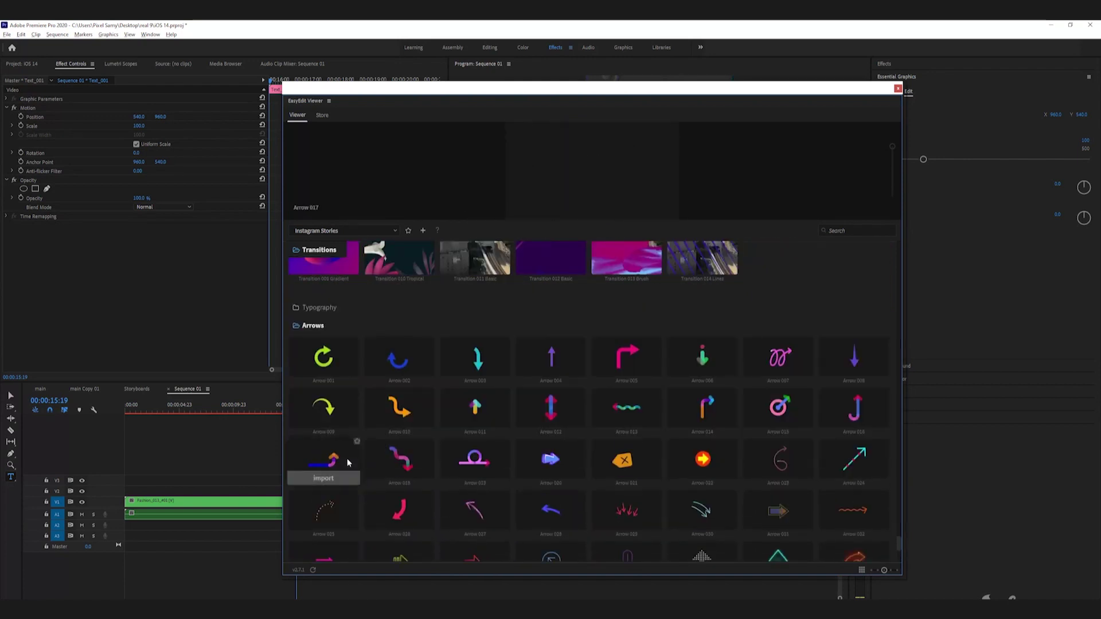
mouse_move(600, 434)
mouse_move(700, 436)
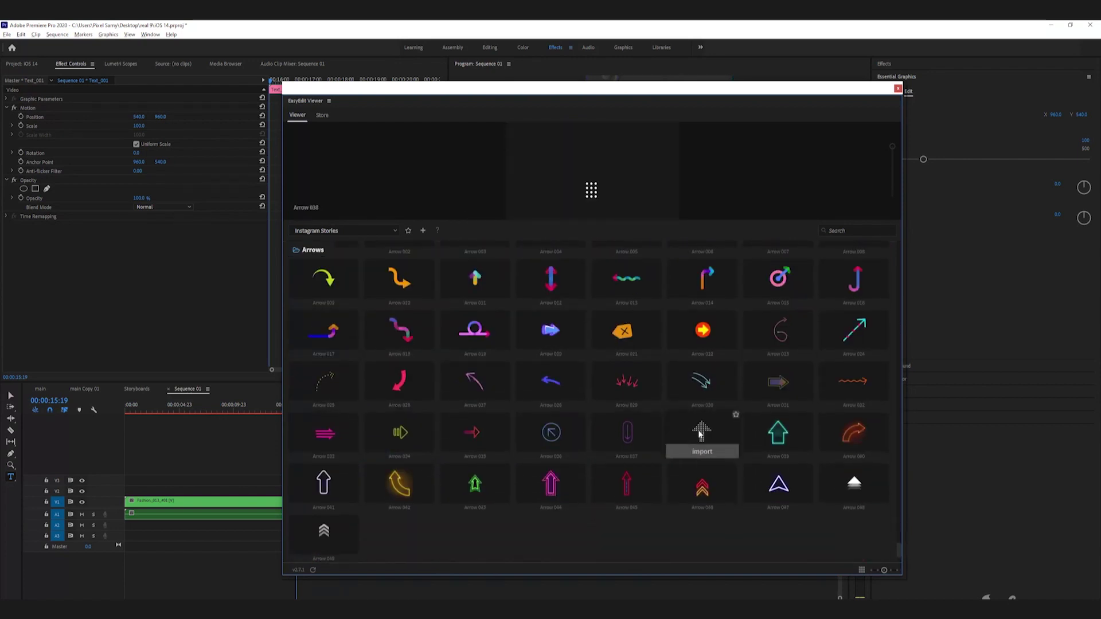
left_click(778, 452)
Browse the Price Tags, Elements and Sound Fx folders.
mouse_move(420, 437)
scroll(359, 448, "down", 2)
left_click(317, 512)
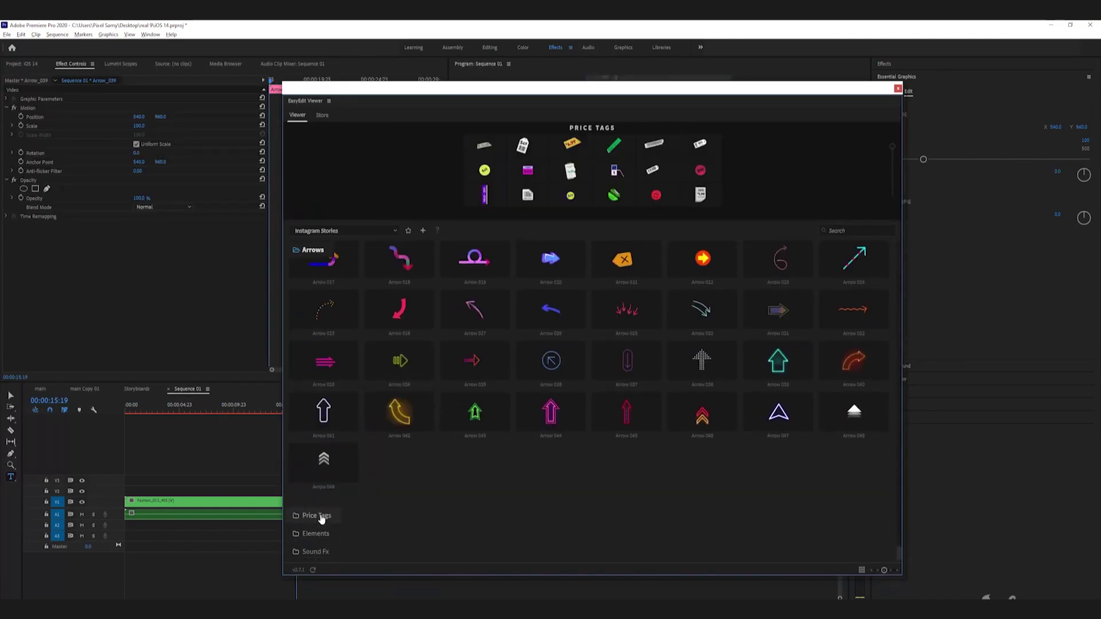
scroll(321, 515, "down", 3)
left_click(315, 533)
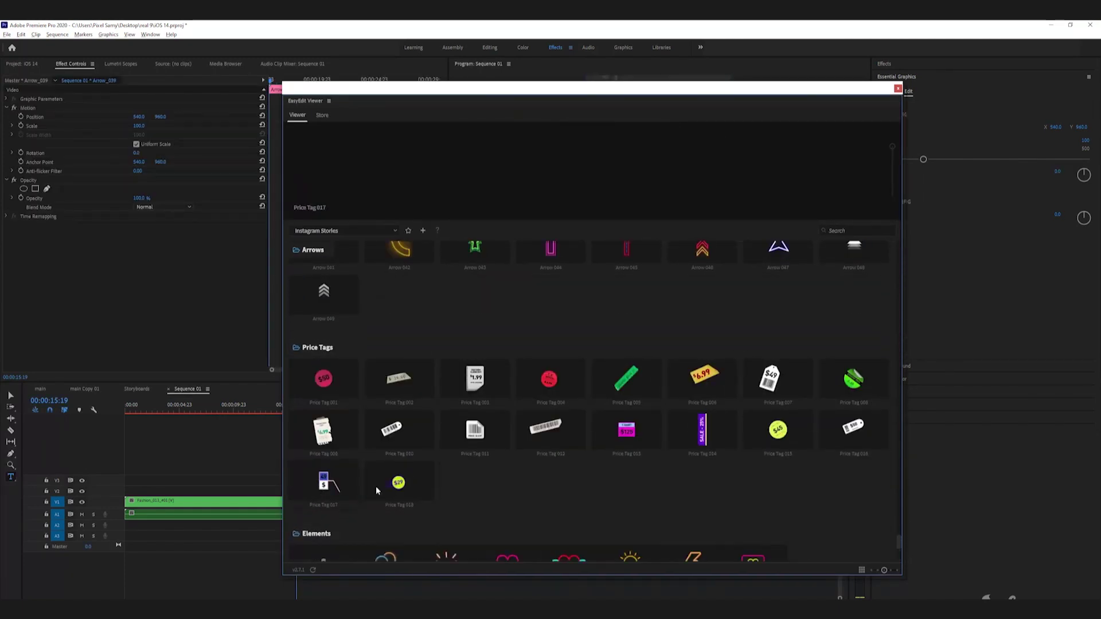
scroll(376, 486, "down", 3)
scroll(376, 487, "down", 2)
left_click(316, 552)
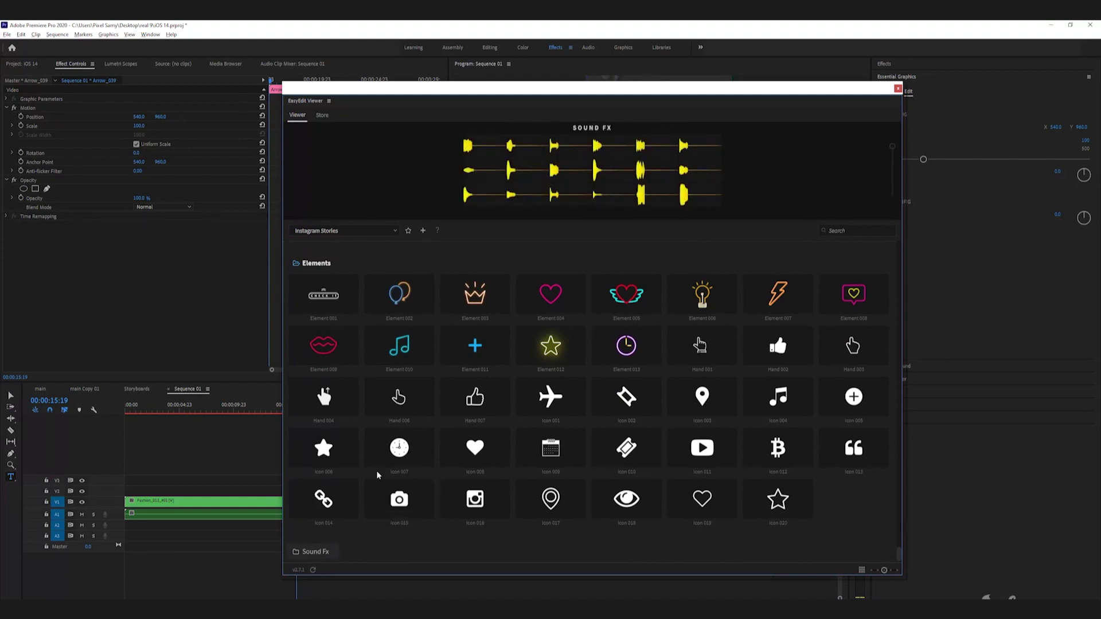
scroll(378, 476, "down", 3)
scroll(379, 476, "down", 3)
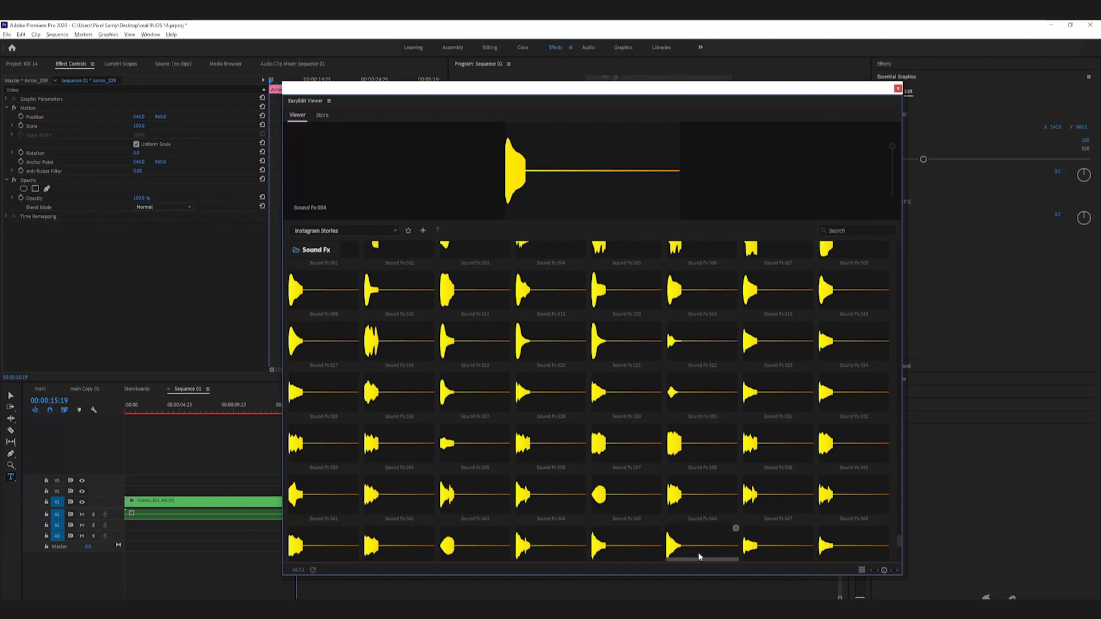
Close the EasyEdit Viewer panel to return to Sequence 01.
left_click(899, 88)
Move Arrow_039 to the sequence start, lower its Position Y, and put Text_001 on V4 at 0.
left_click_drag(303, 407, 322, 408)
left_click_drag(310, 485, 138, 485)
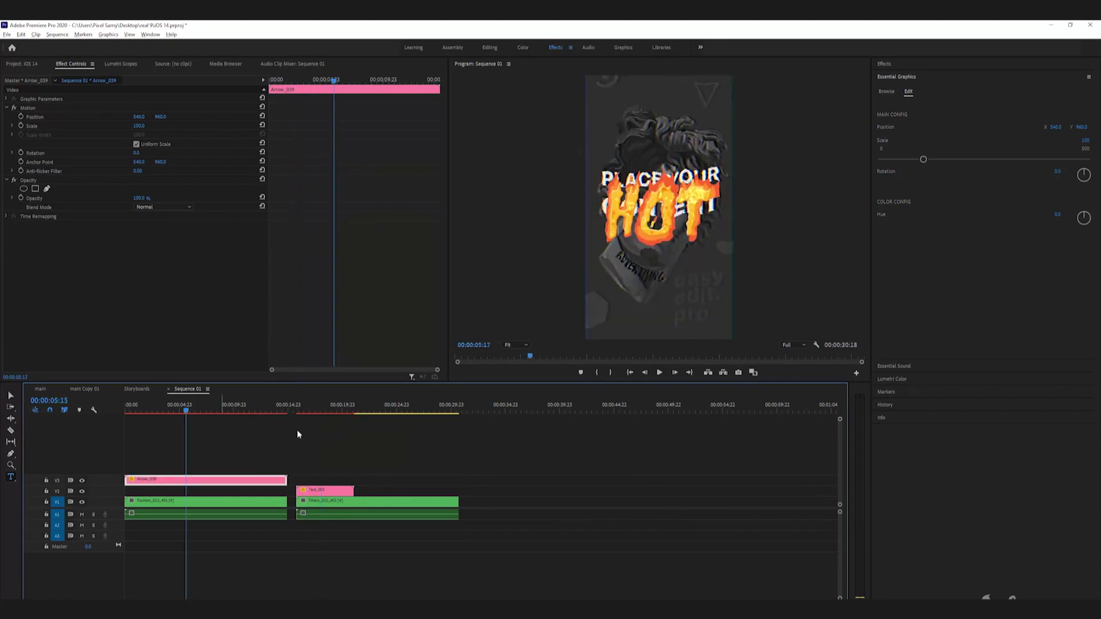
left_click(138, 131)
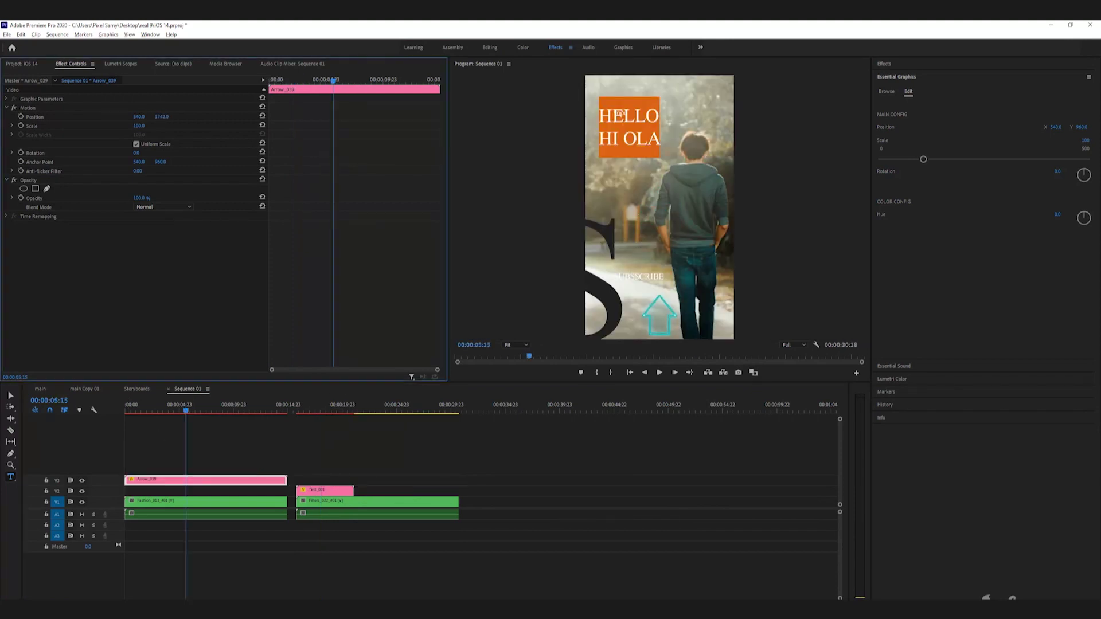
left_click_drag(324, 491, 153, 469)
left_click(150, 408)
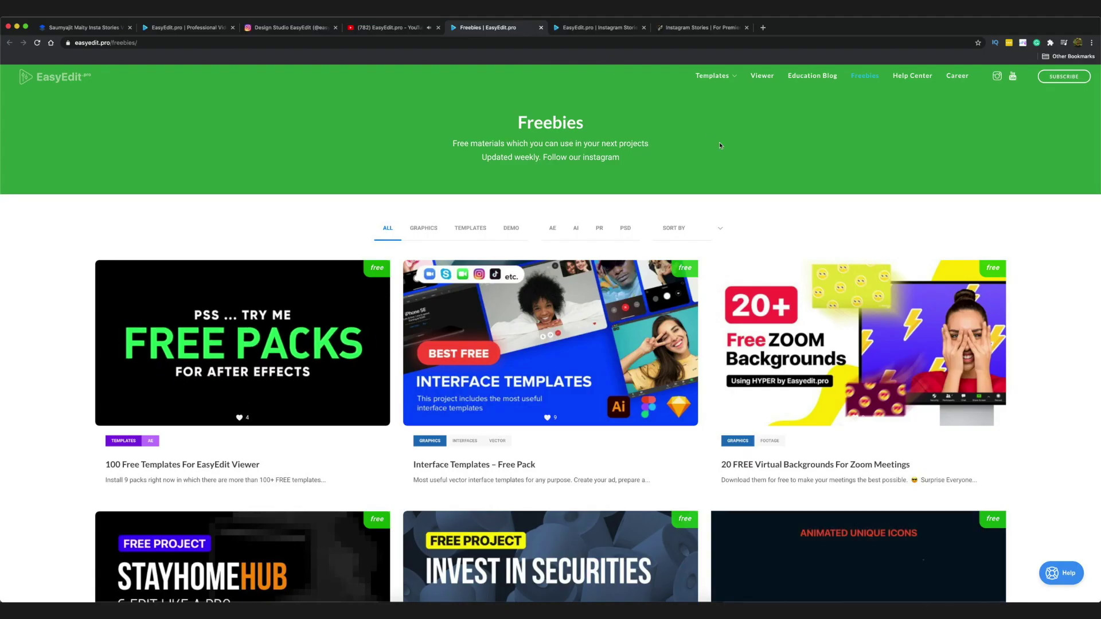
Scroll through the free packs on EasyEdit's Freebies page, then open the Brutal folder.
scroll(719, 143, "down", 1)
scroll(719, 142, "down", 13)
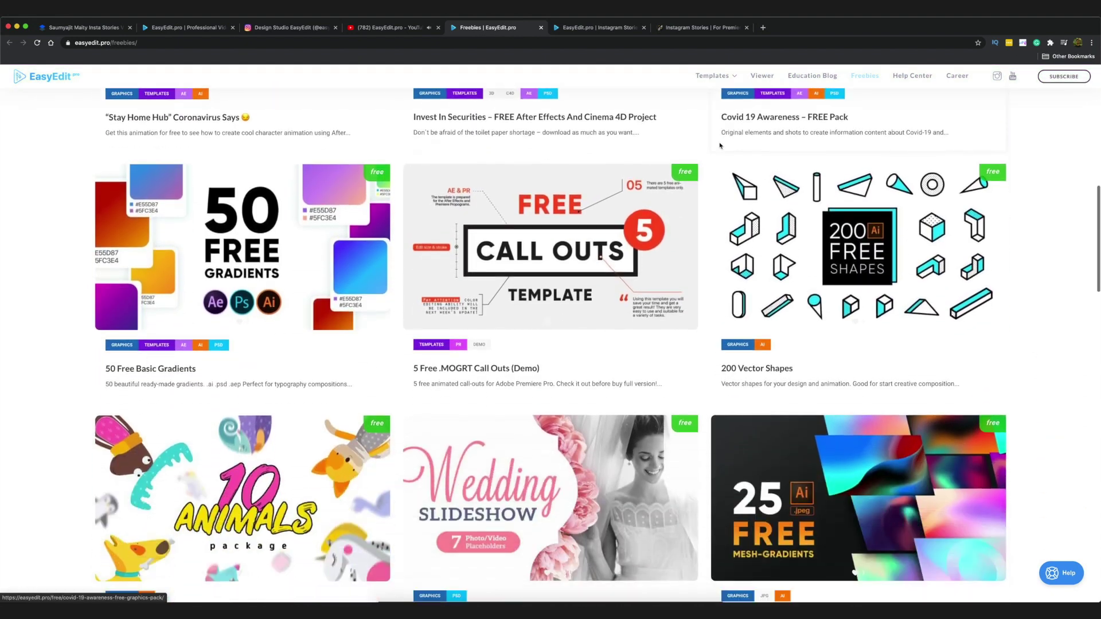
scroll(720, 142, "down", 10)
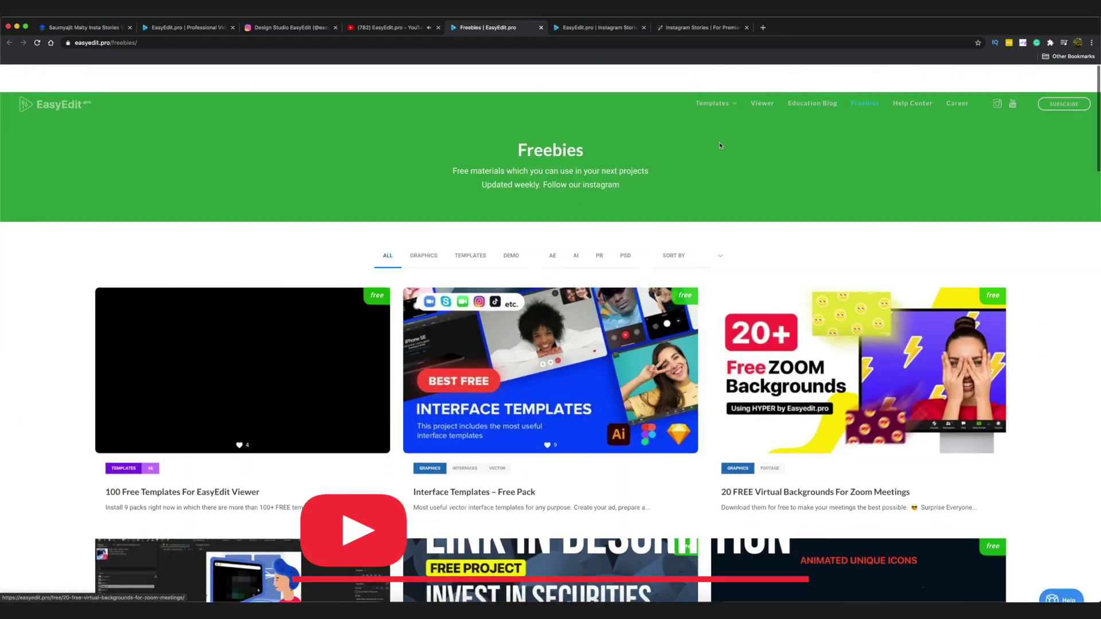
scroll(719, 143, "down", 1)
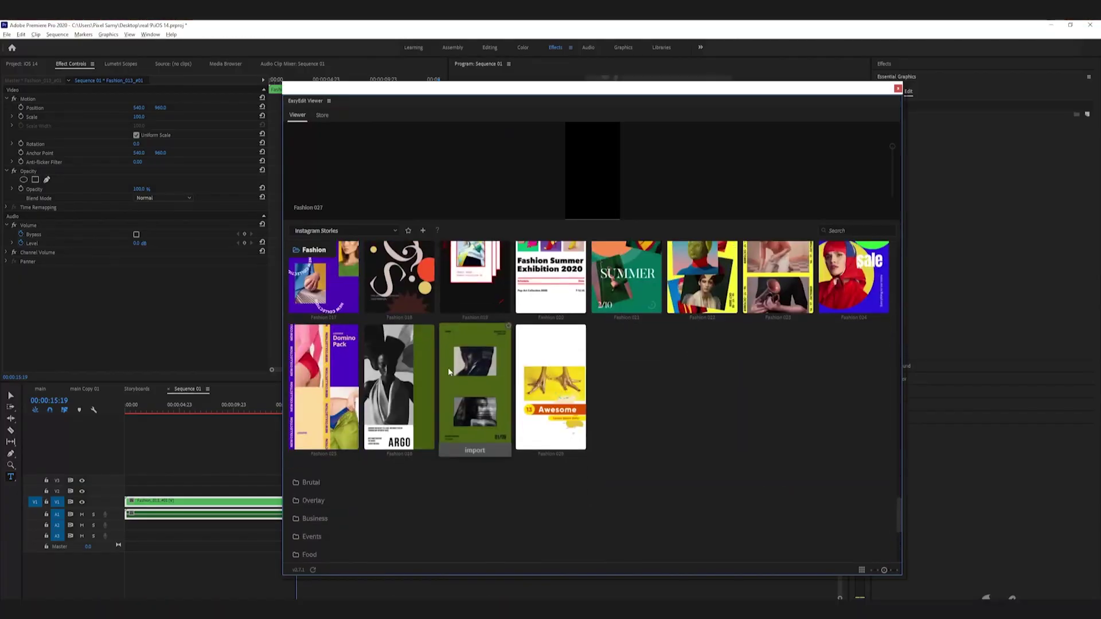
scroll(401, 378, "down", 2)
left_click(307, 395)
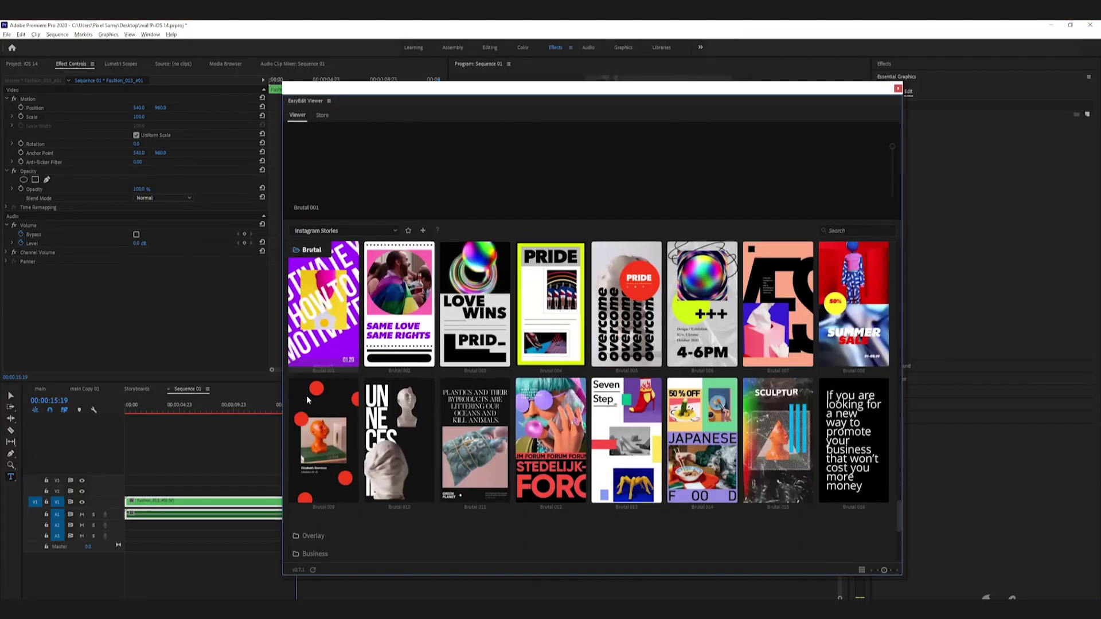
Expand the Overlay, Business, Food and Holography folders, scrolling down toward Stickers.
left_click(314, 491)
scroll(631, 384, "down", 8)
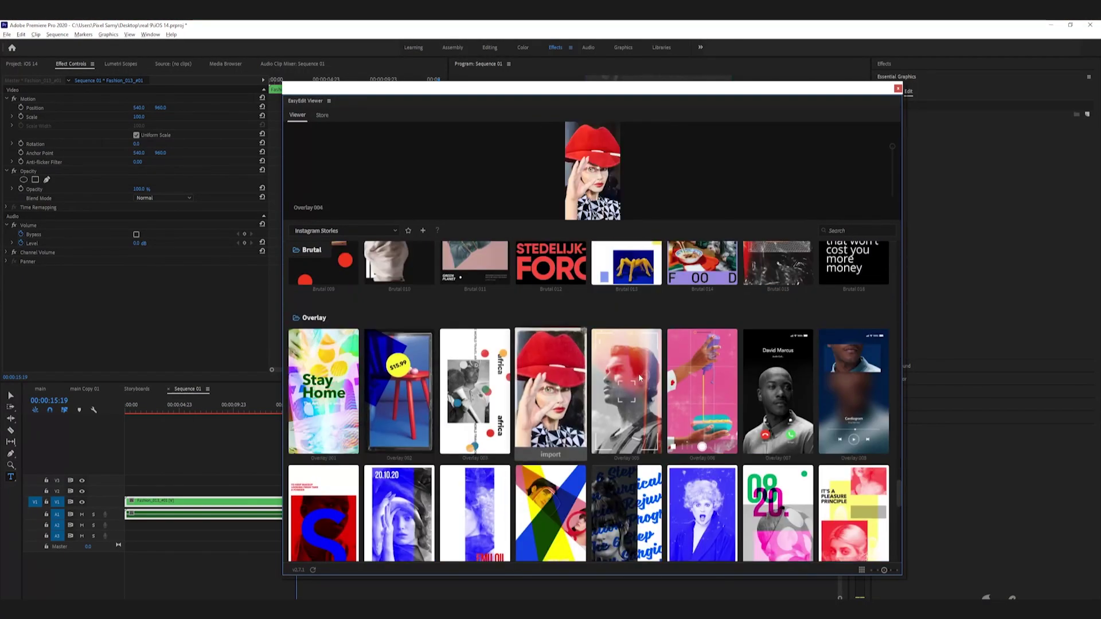
scroll(319, 400, "down", 4)
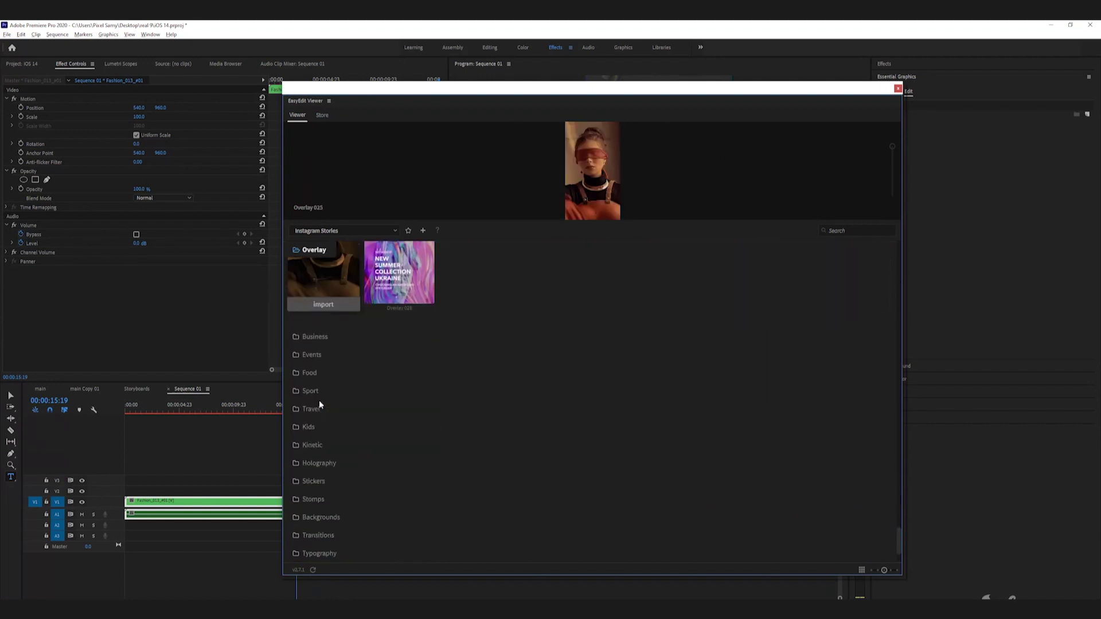
left_click(312, 337)
scroll(311, 338, "down", 5)
scroll(310, 339, "down", 3)
left_click(310, 332)
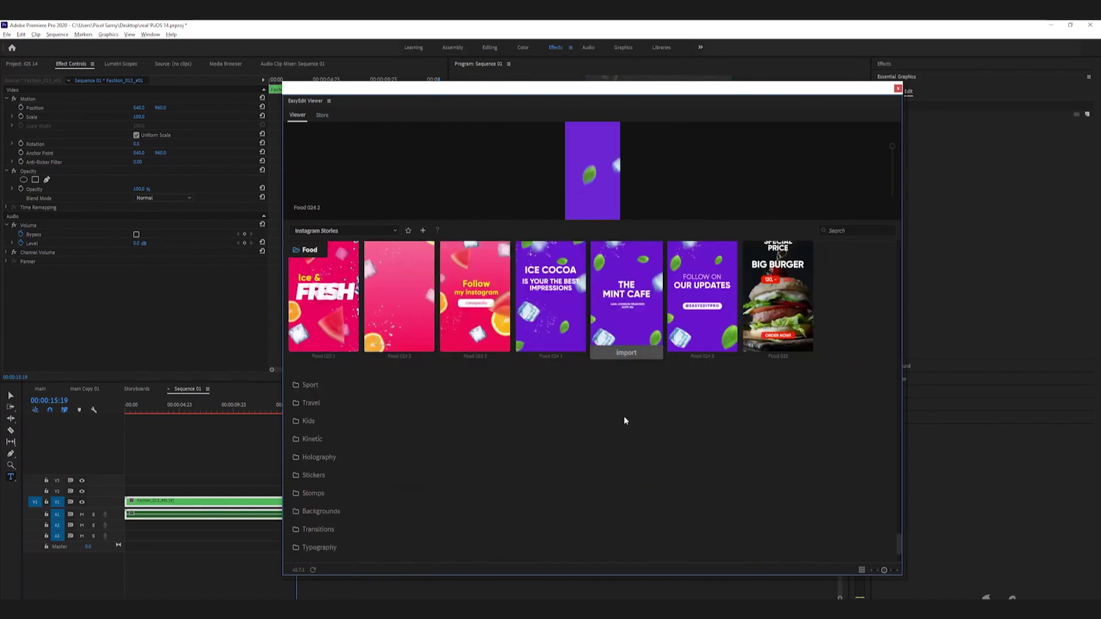
scroll(313, 367, "down", 3)
left_click(317, 389)
scroll(314, 430, "down", 5)
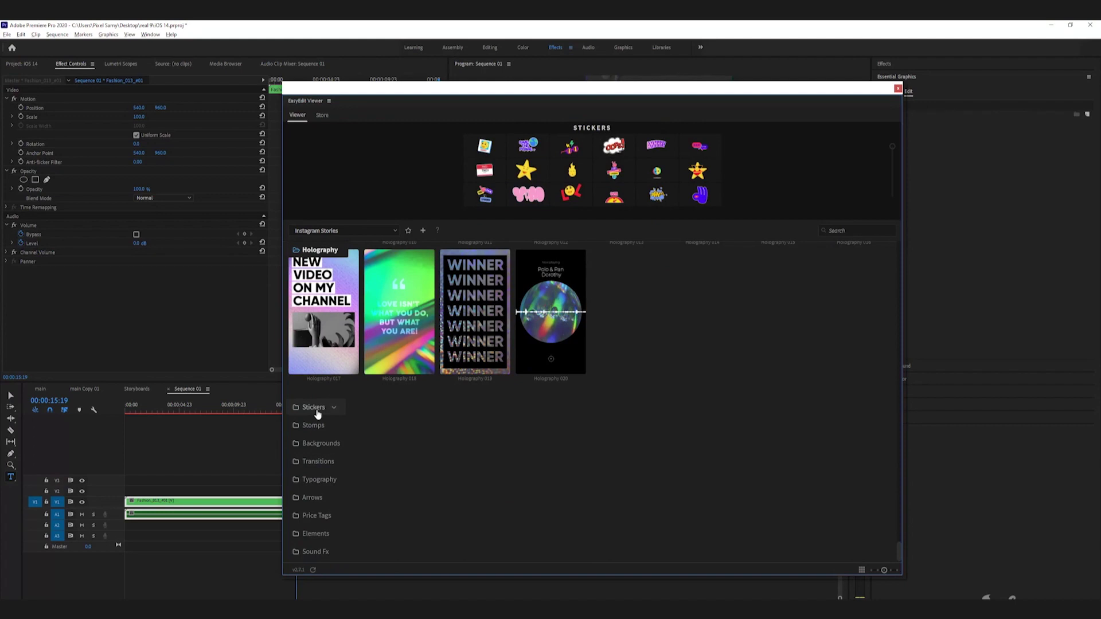
scroll(321, 427, "down", 3)
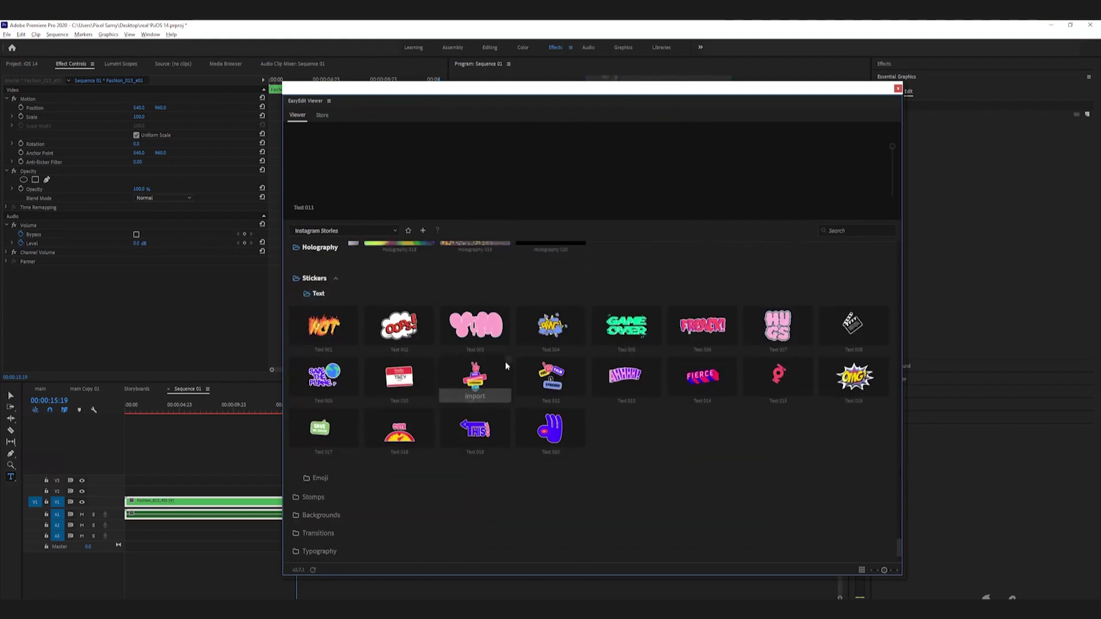